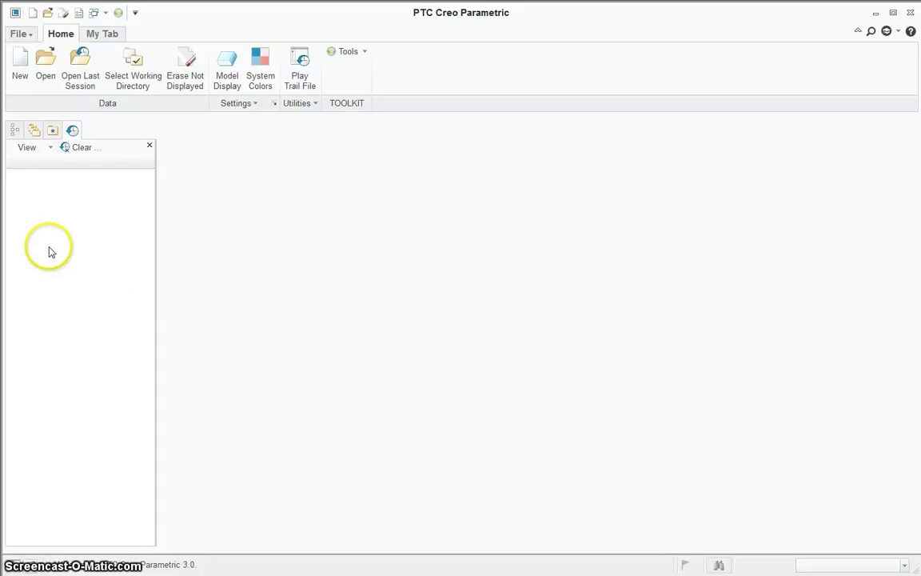
Create a new solid part named prt0008 with the default template
{"action": "left_click", "coordinate": [19, 64]}
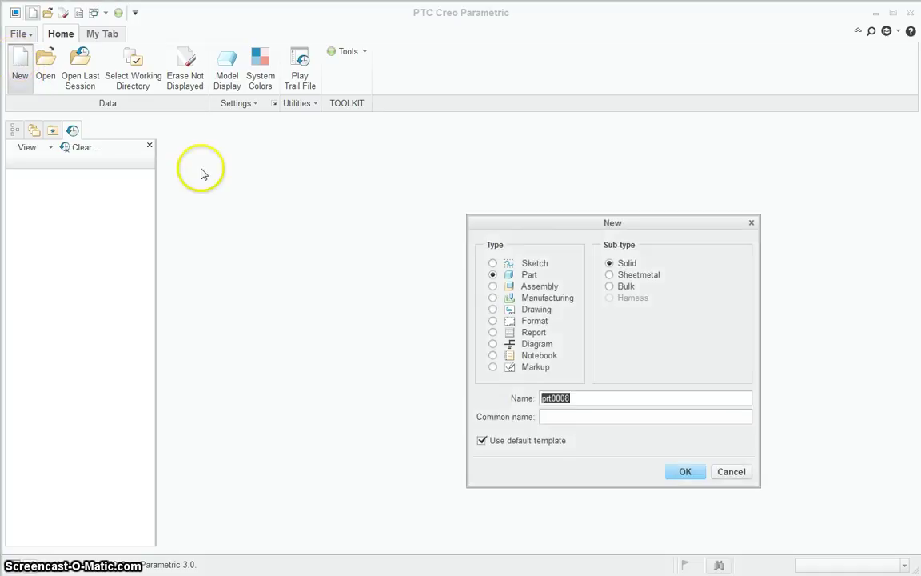
{"action": "left_click", "coordinate": [682, 472]}
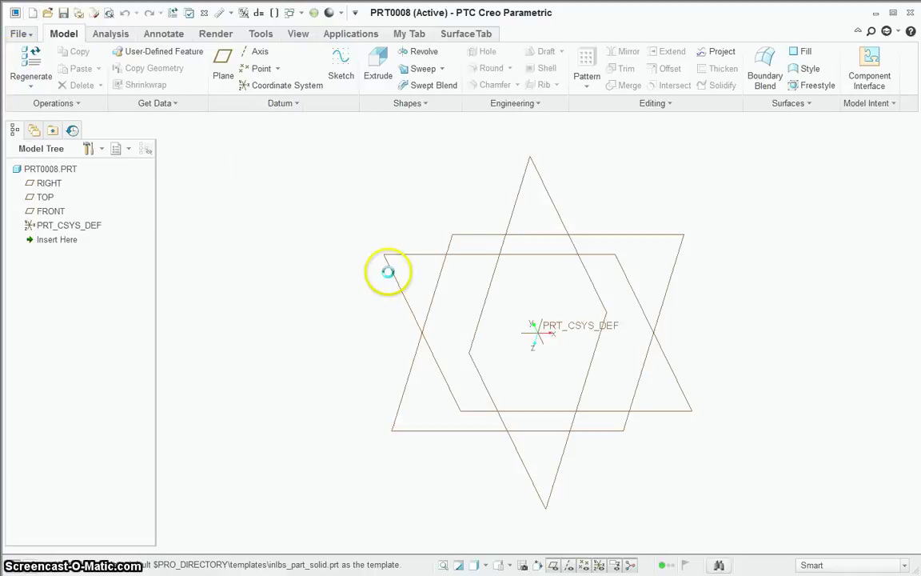
Start an extrude on the TOP plane and sketch an ellipse centred at the origin
{"action": "left_click", "coordinate": [378, 64]}
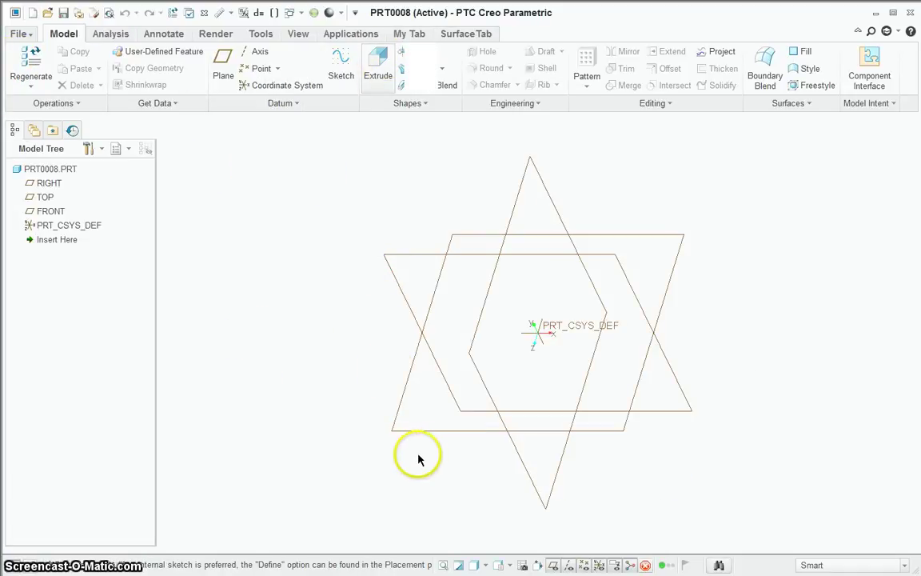
{"action": "left_click", "coordinate": [416, 430]}
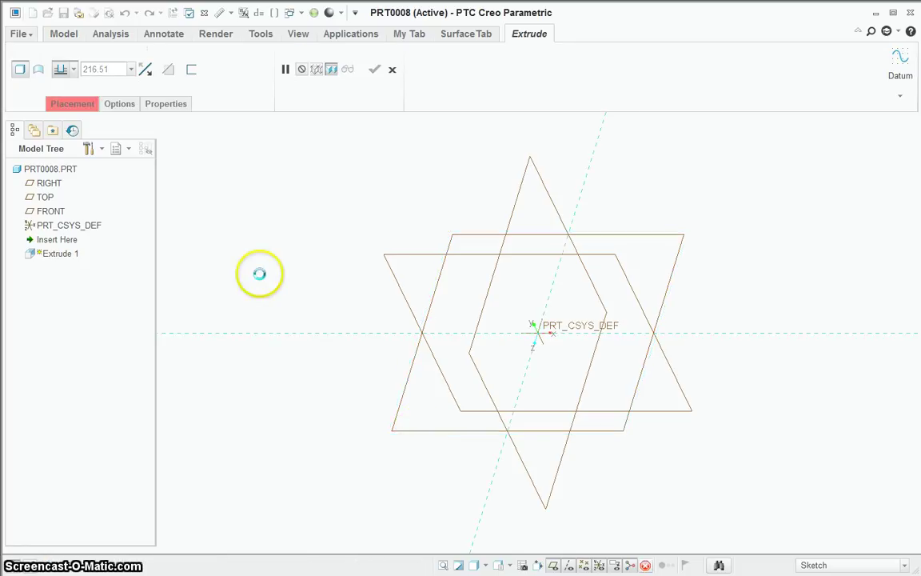
{"action": "left_click", "coordinate": [381, 68]}
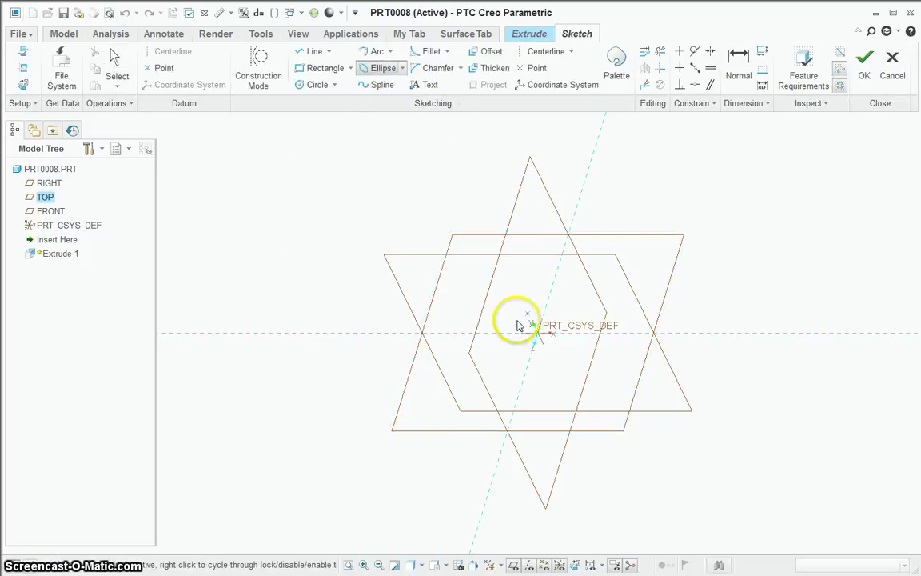
{"action": "left_click", "coordinate": [509, 333]}
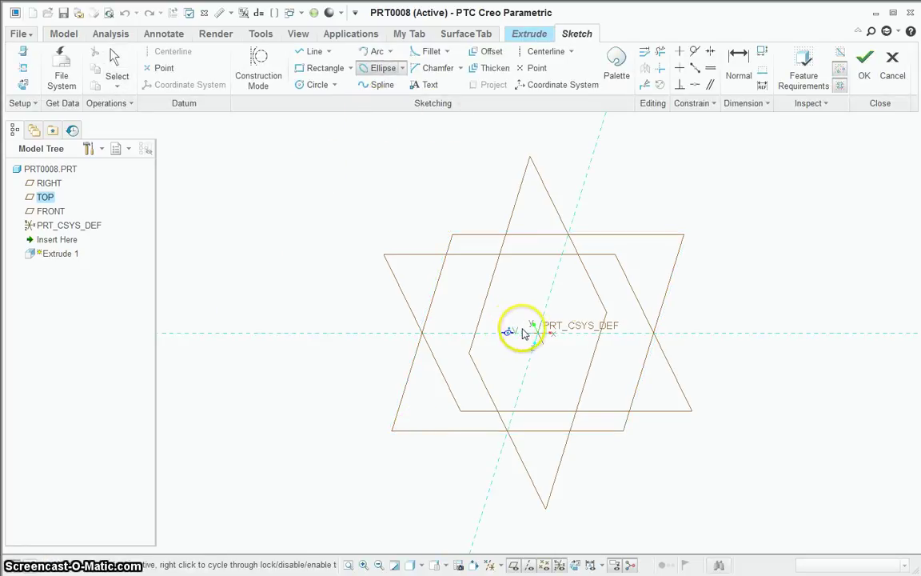
{"action": "left_click", "coordinate": [567, 335]}
{"action": "left_click", "coordinate": [551, 352]}
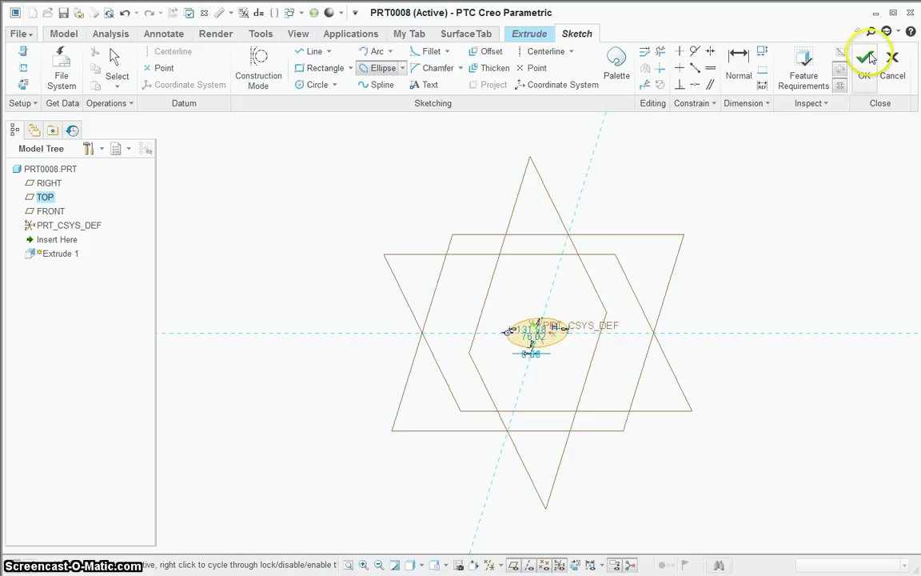
{"action": "left_click", "coordinate": [865, 61]}
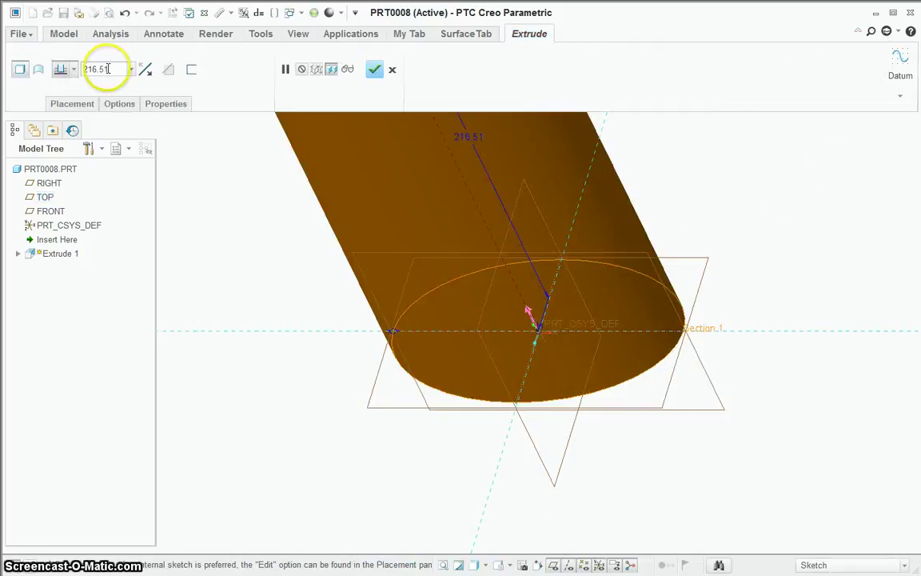
Set the extrusion depth to 5.00, finish the plate, and tilt the standard view slightly
{"action": "double_click", "coordinate": [116, 72]}
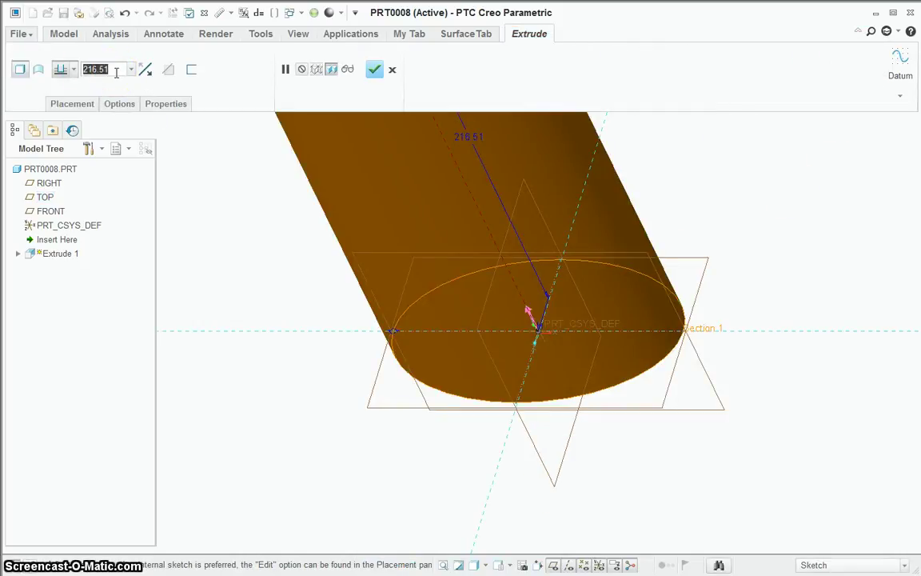
{"action": "type", "text": "5"}
{"action": "key", "text": "Return"}
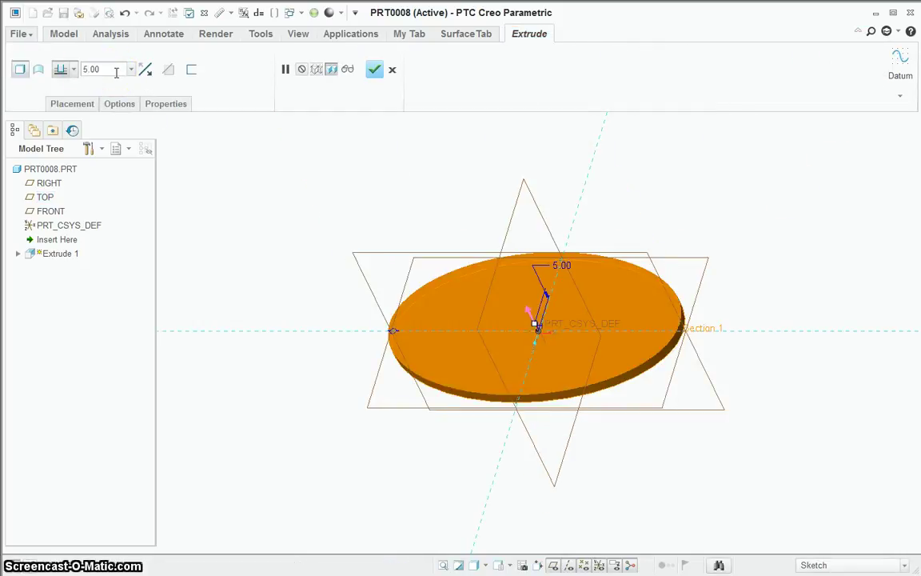
{"action": "left_click", "coordinate": [375, 68]}
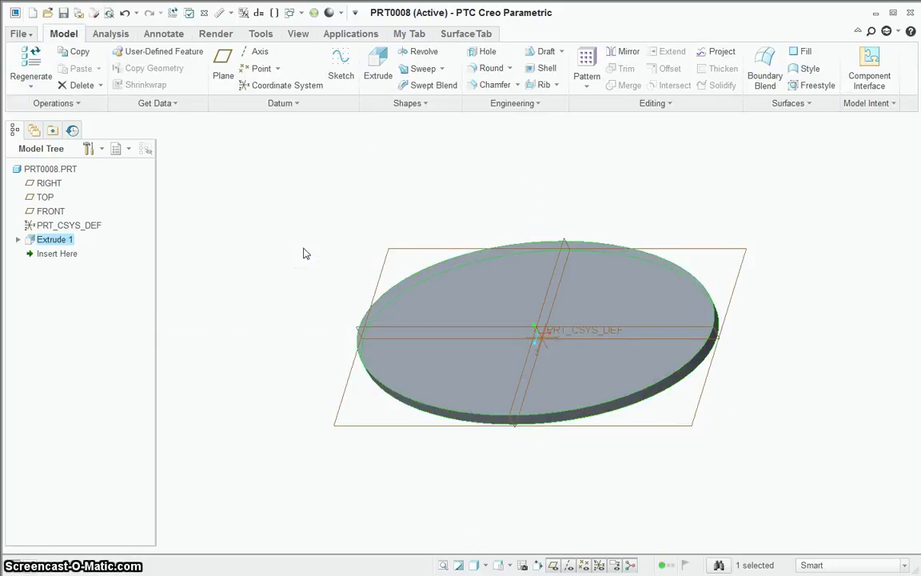
{"action": "key", "text": "ctrl+d"}
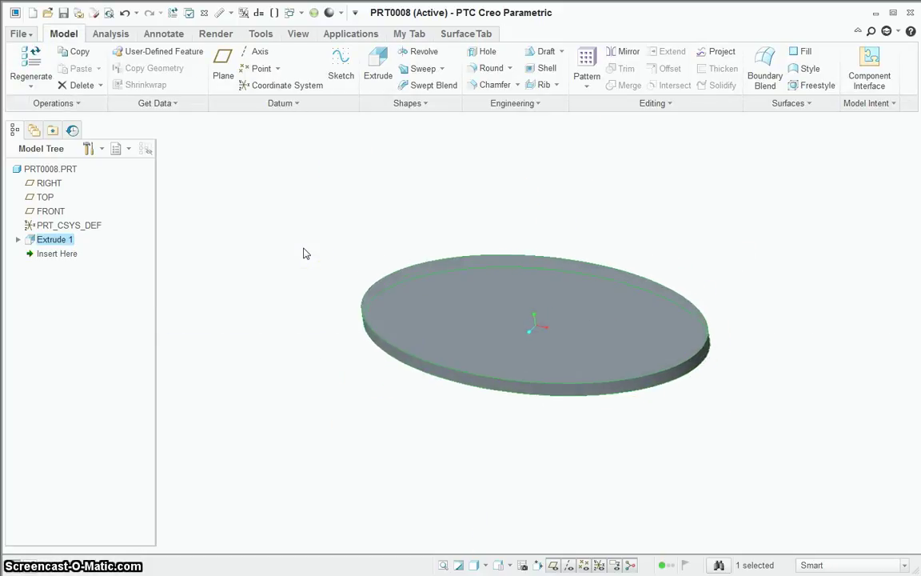
{"action": "left_click", "coordinate": [296, 256]}
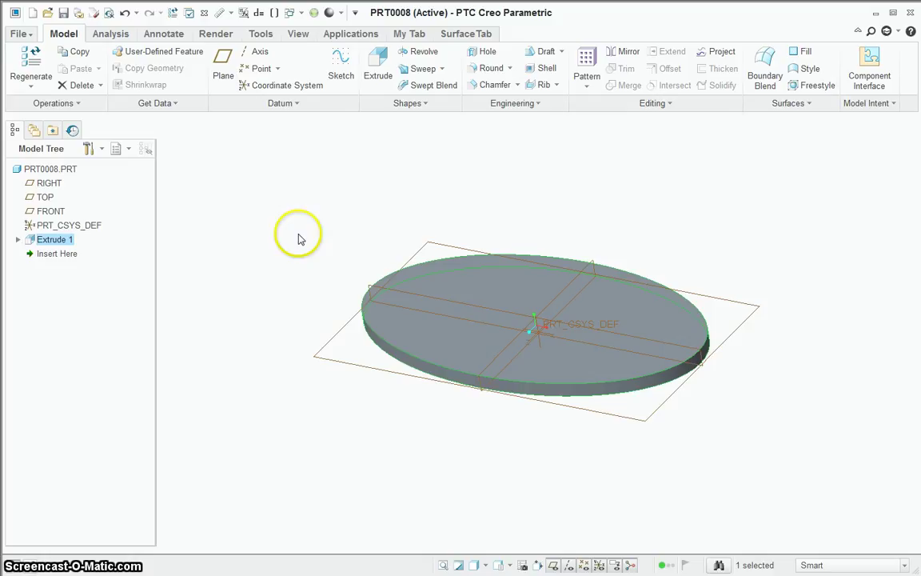
{"action": "middle_click_drag", "start_coordinate": [300, 239], "coordinate": [284, 246]}
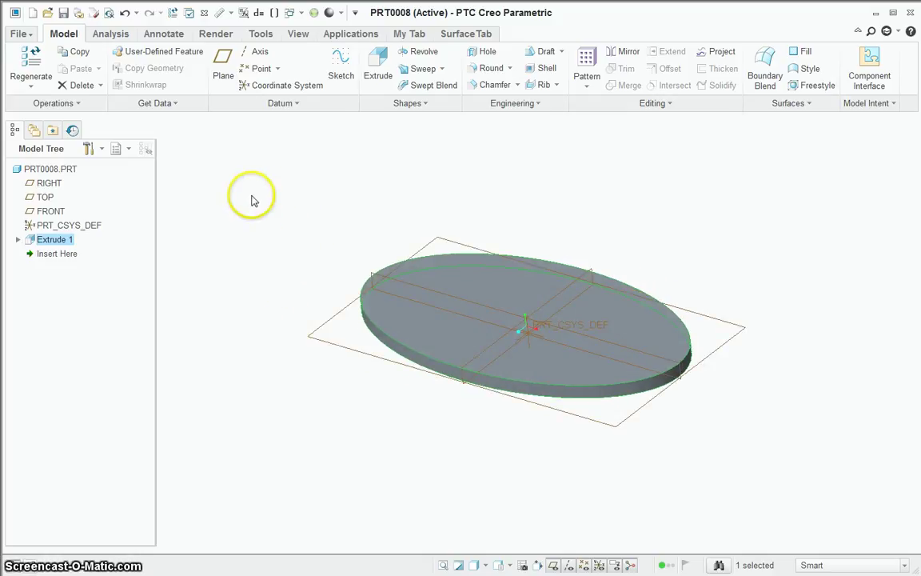
Begin Extrude 2 as a symmetric-depth surface sketched on the RIGHT datum plane
{"action": "left_click", "coordinate": [378, 62]}
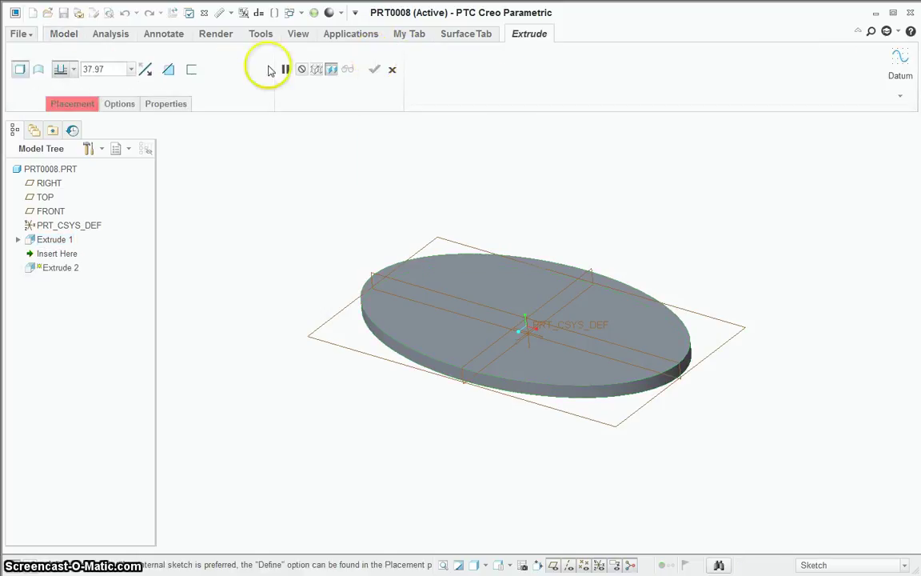
{"action": "left_click", "coordinate": [38, 71]}
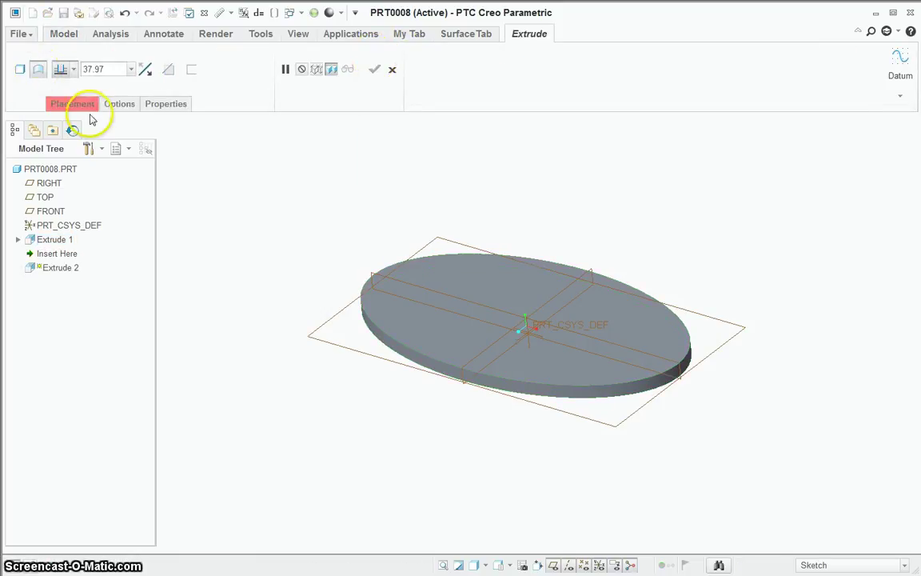
{"action": "left_click", "coordinate": [72, 70]}
{"action": "left_click", "coordinate": [61, 96]}
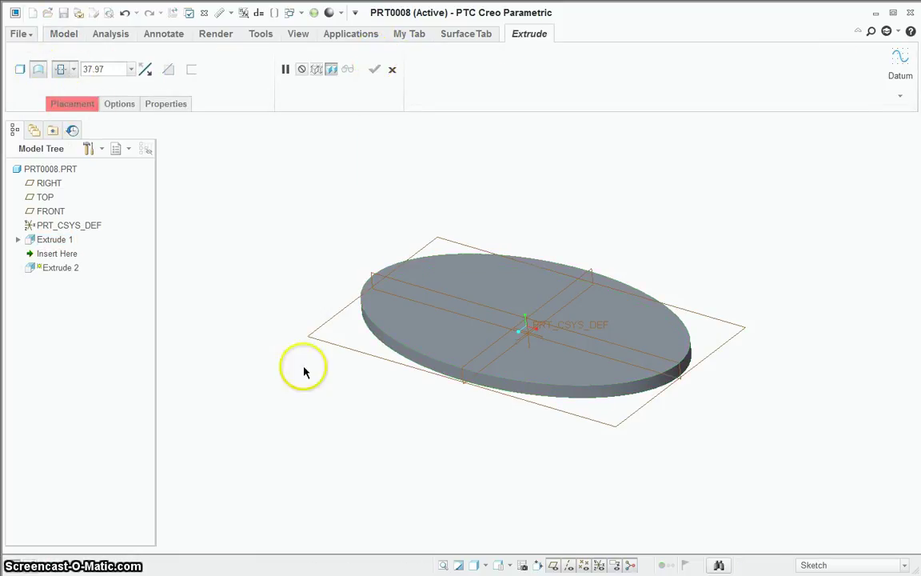
{"action": "left_click", "coordinate": [81, 106]}
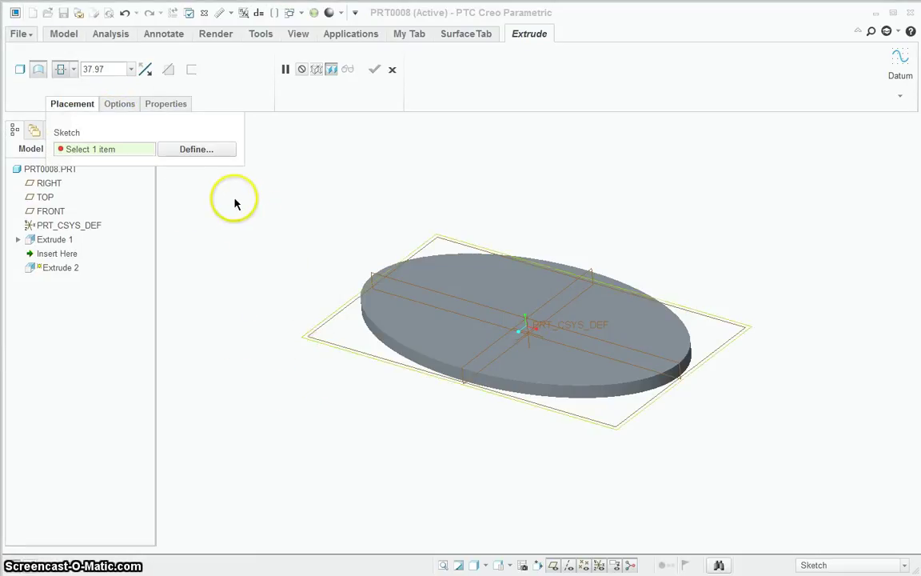
{"action": "left_click", "coordinate": [187, 150]}
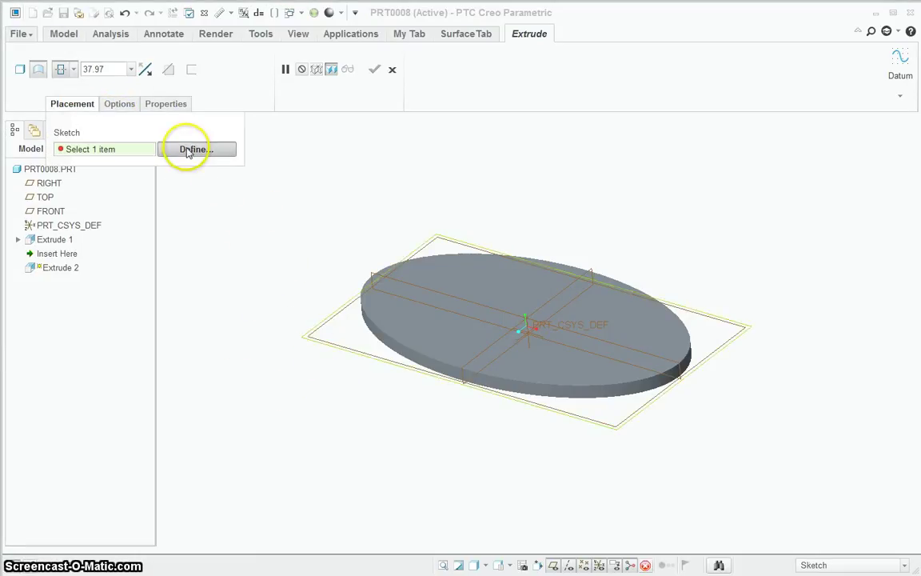
{"action": "left_click", "coordinate": [328, 345]}
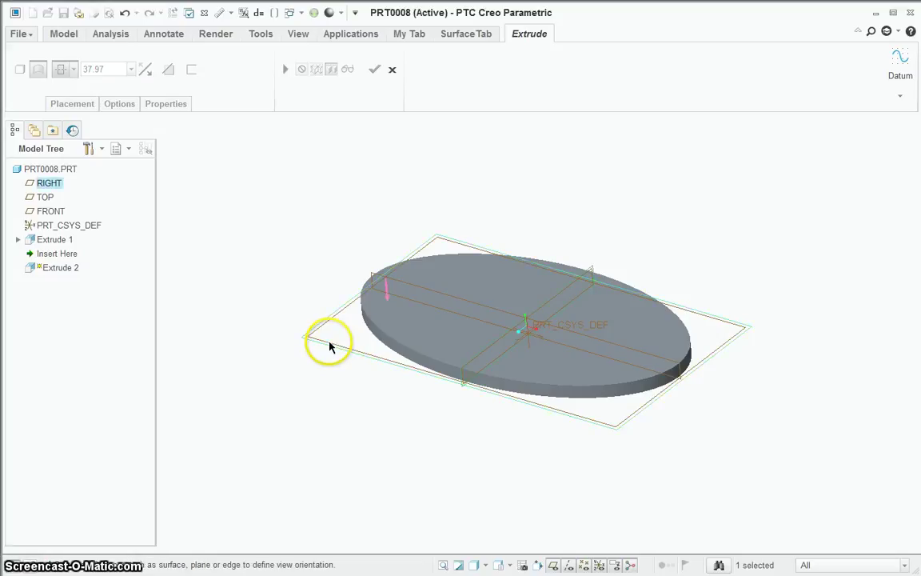
{"action": "key", "text": "Return"}
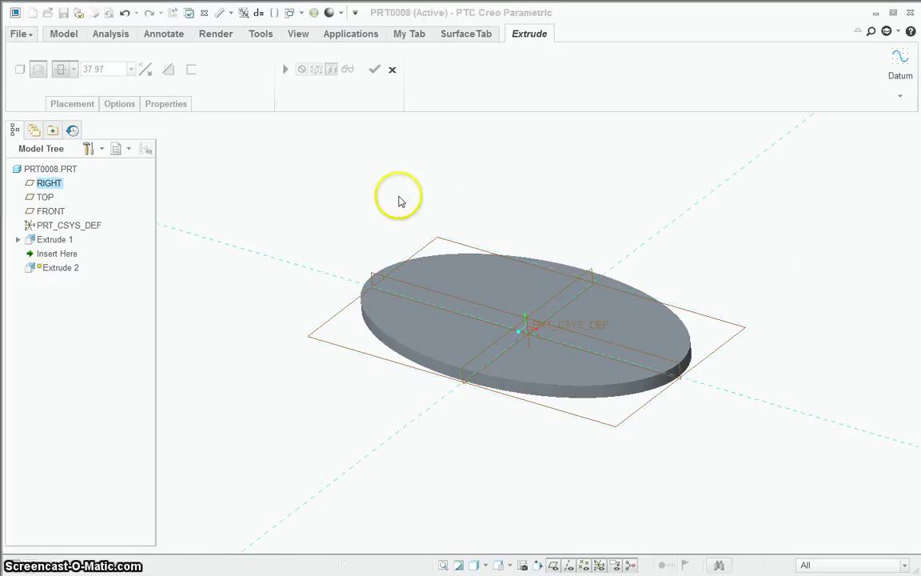
Sketch a centre rectangle at the origin, make its sides equal, and set the side to 150
{"action": "left_click", "coordinate": [351, 69]}
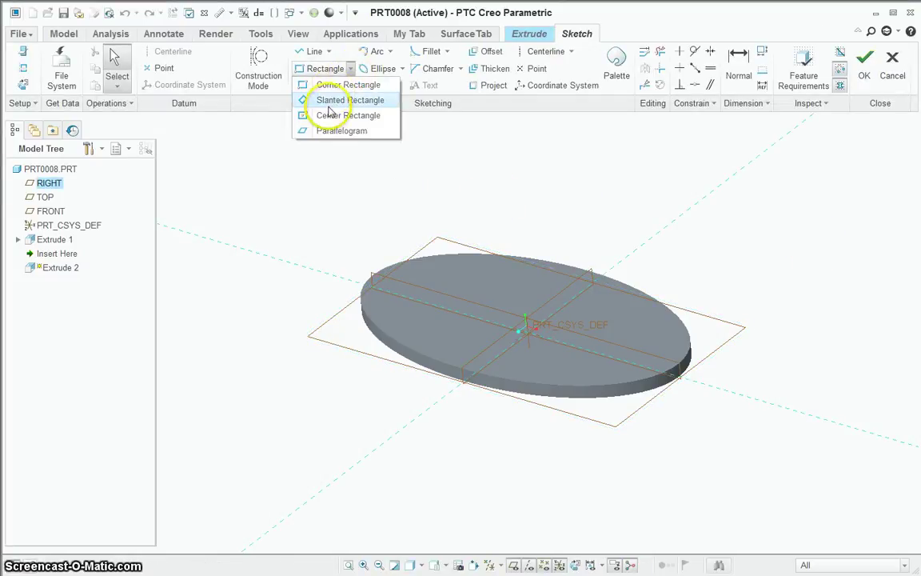
{"action": "left_click", "coordinate": [330, 116]}
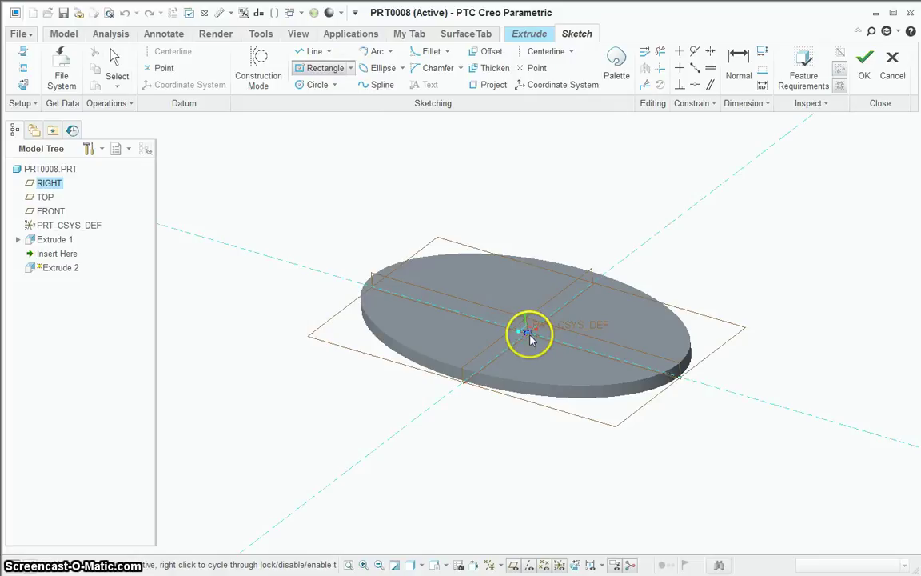
{"action": "left_click", "coordinate": [525, 332]}
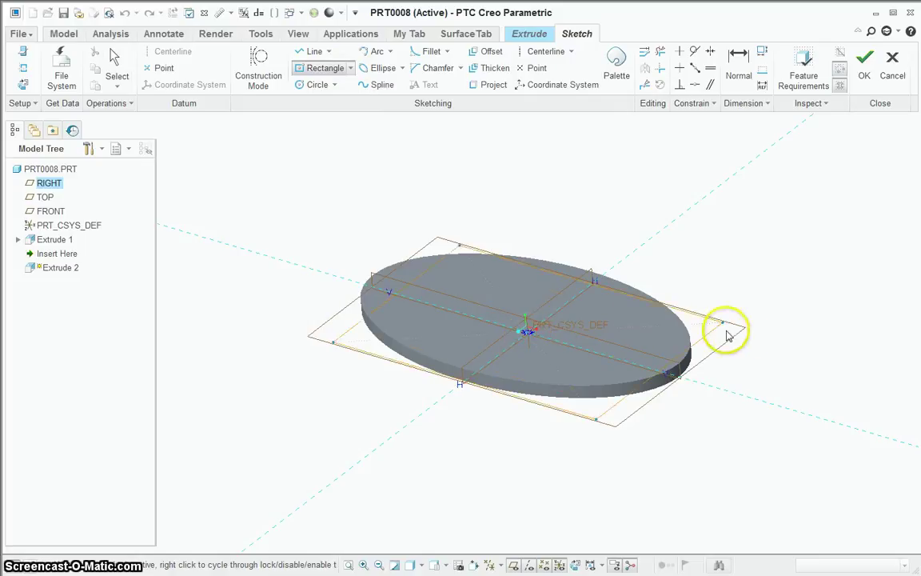
{"action": "left_click", "coordinate": [802, 287]}
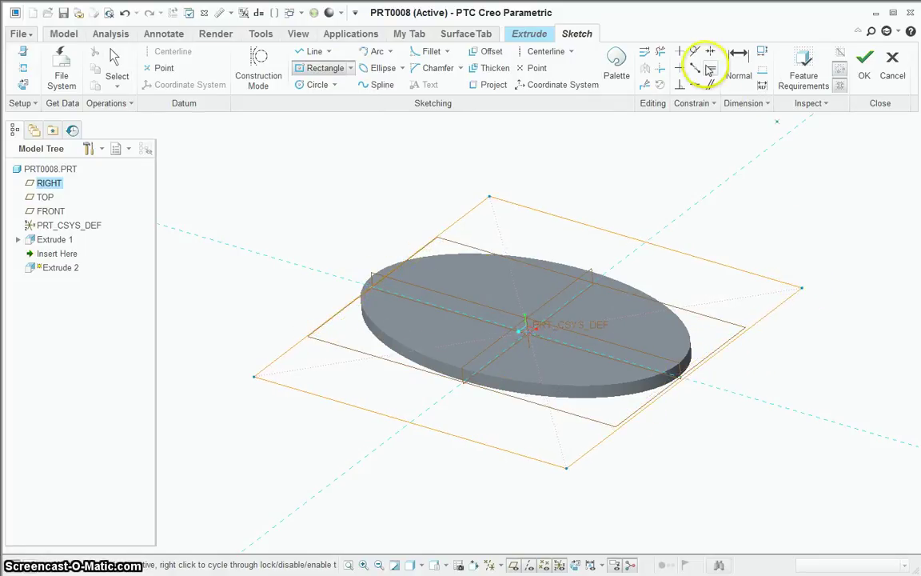
{"action": "key", "text": "Escape"}
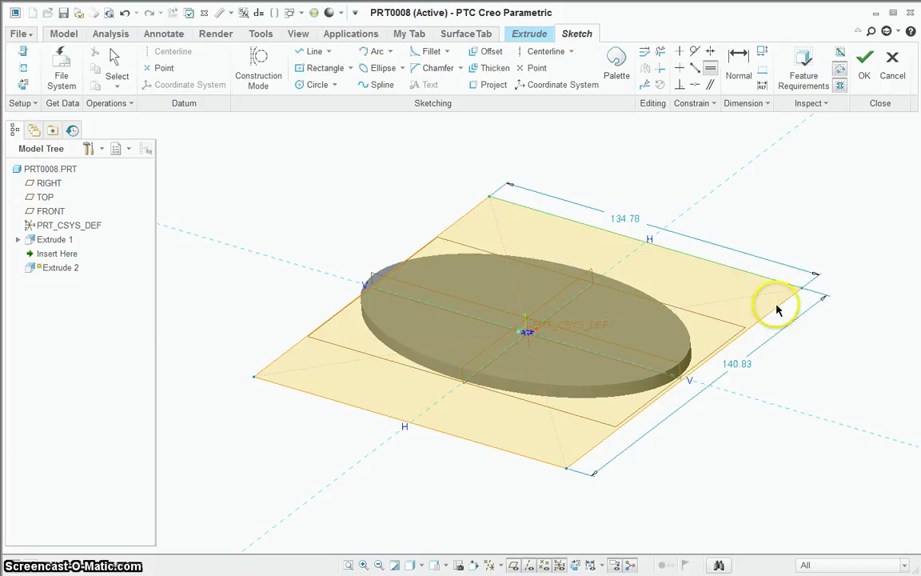
{"action": "left_click_drag", "start_coordinate": [781, 312], "coordinate": [788, 305]}
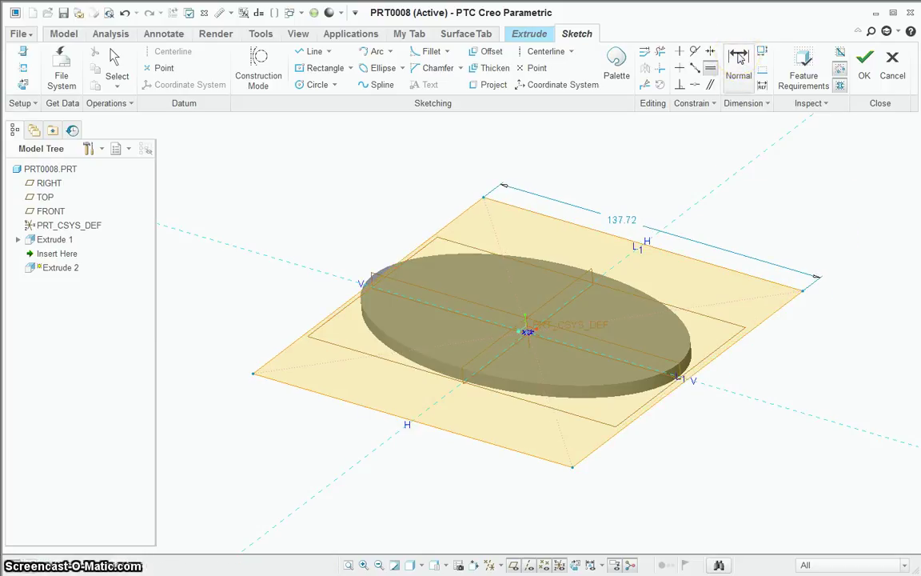
{"action": "left_click", "coordinate": [741, 60]}
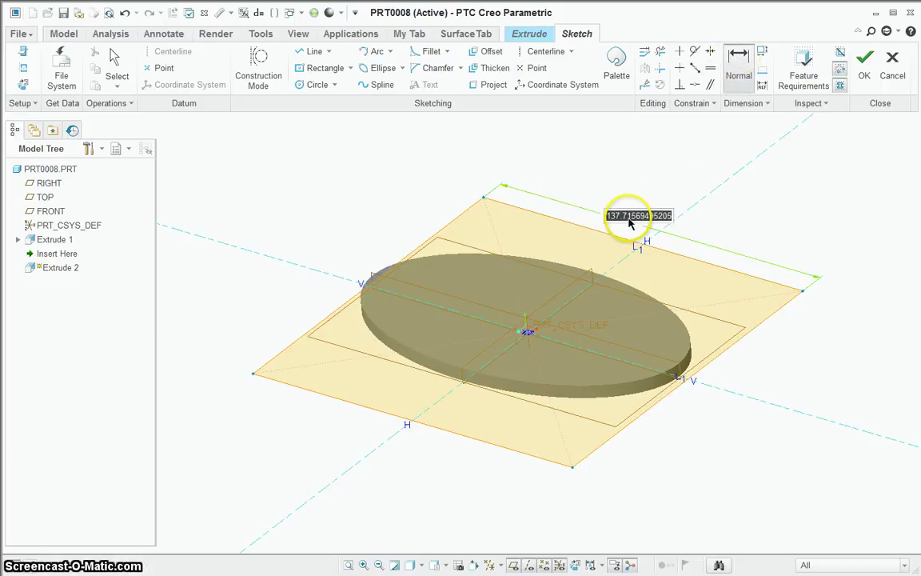
{"action": "key", "text": "Return"}
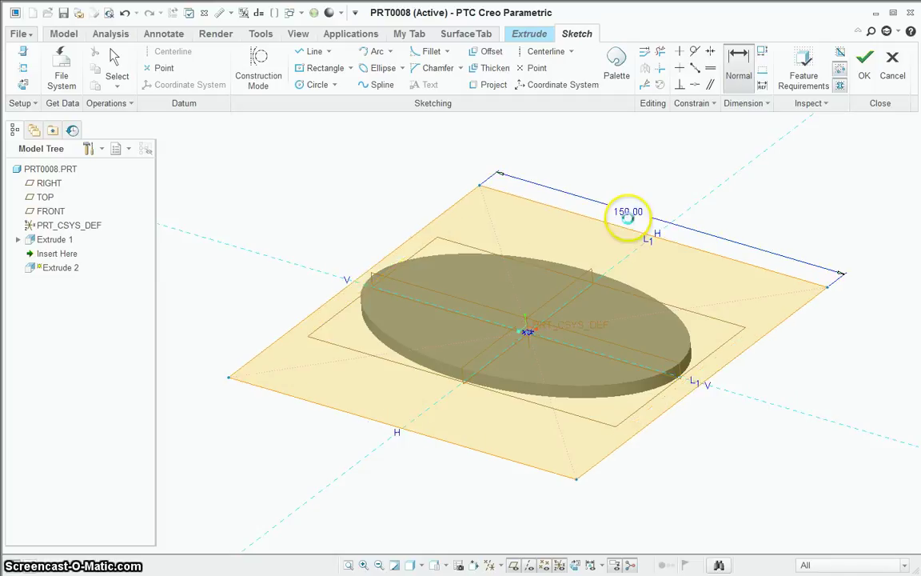
{"action": "left_click", "coordinate": [864, 56]}
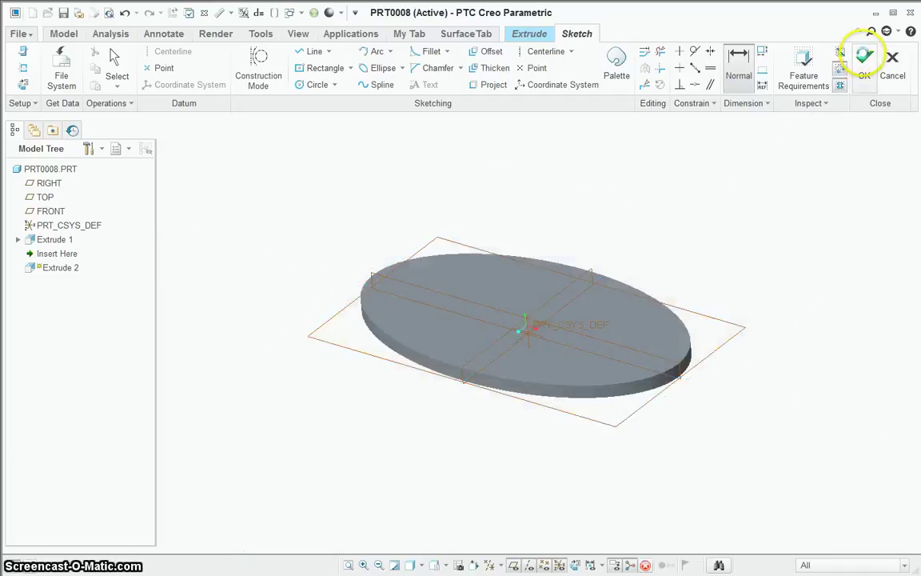
Change Extrude 2's depth to 150 and finish the cube
{"action": "double_click", "coordinate": [108, 68]}
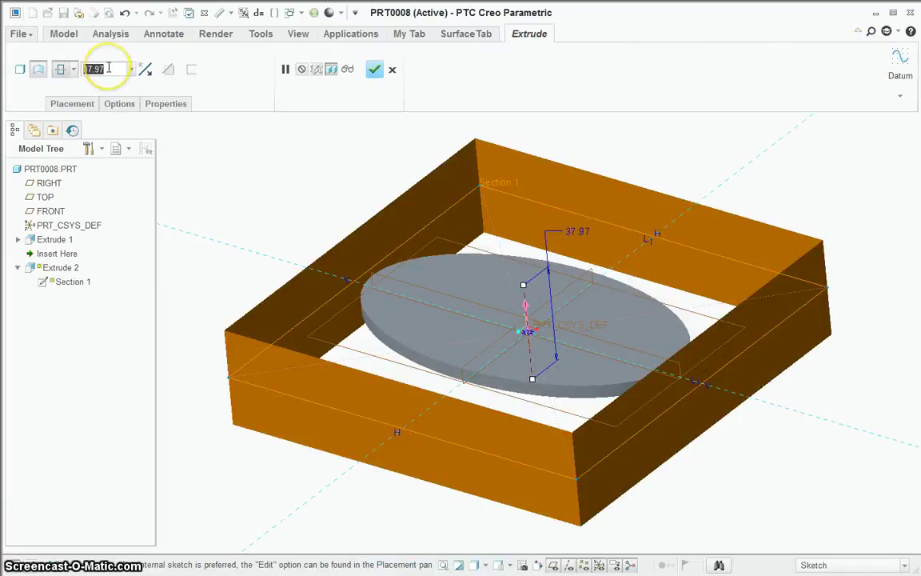
{"action": "key", "text": "BackSpace"}
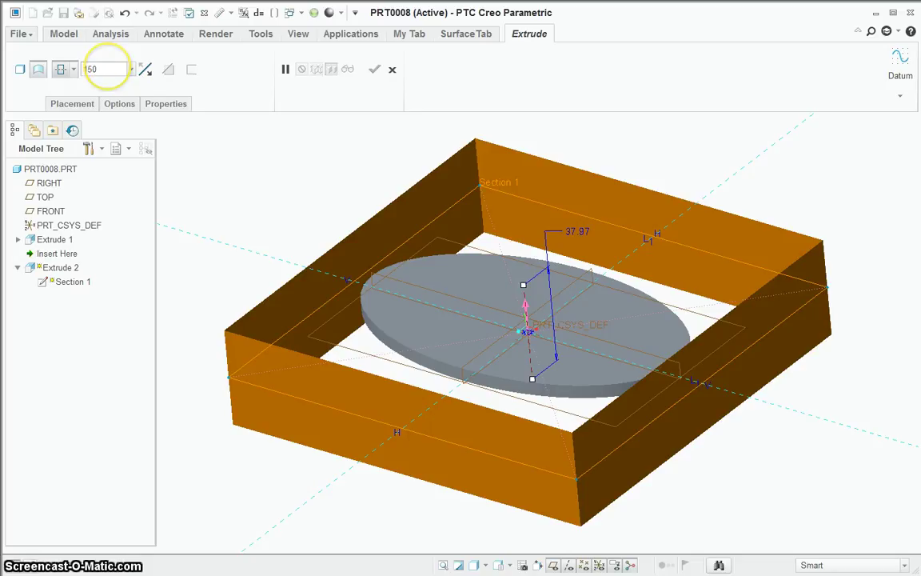
{"action": "type", "text": "150"}
{"action": "key", "text": "Return"}
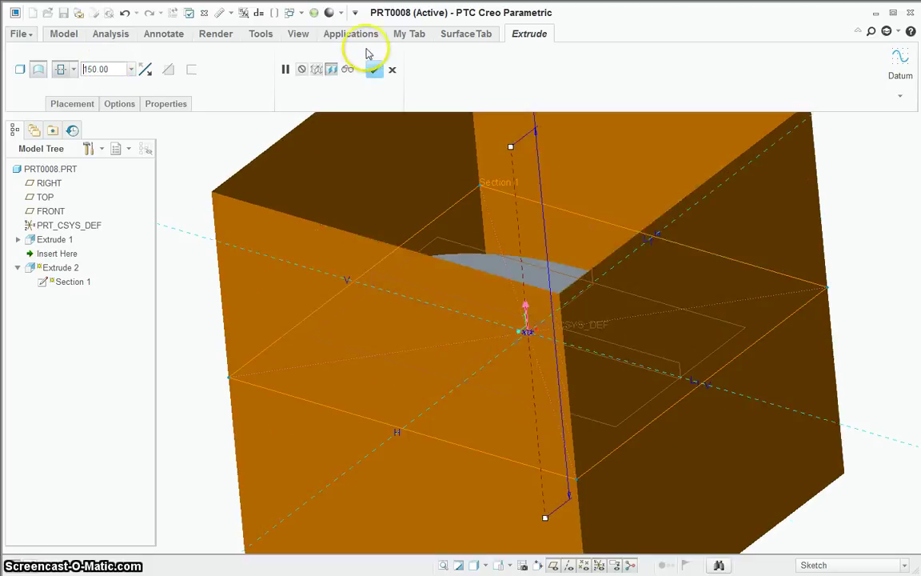
{"action": "left_click", "coordinate": [376, 72]}
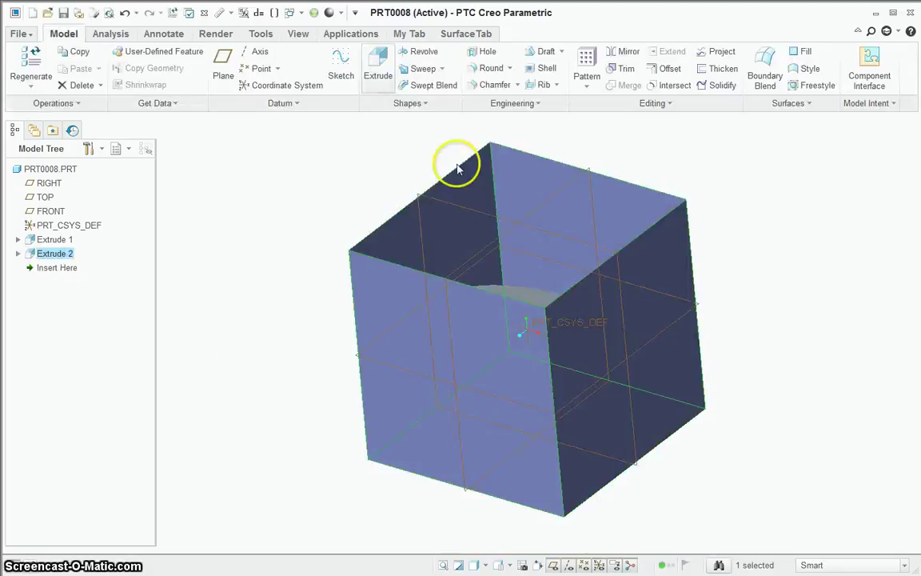
Create datum plane DTM1 through the cube's top-right edge and its left and bottom corners
{"action": "left_click", "coordinate": [224, 62]}
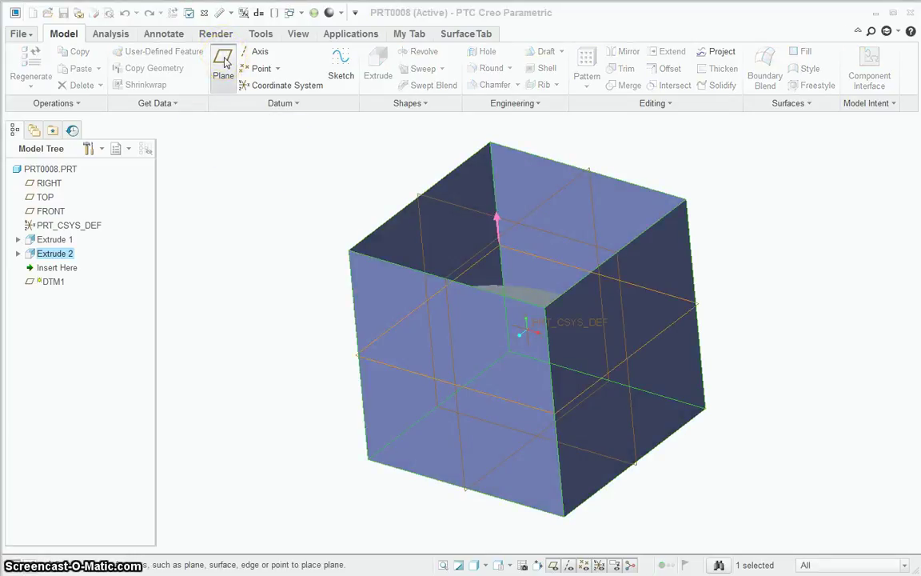
{"action": "left_click", "coordinate": [686, 204]}
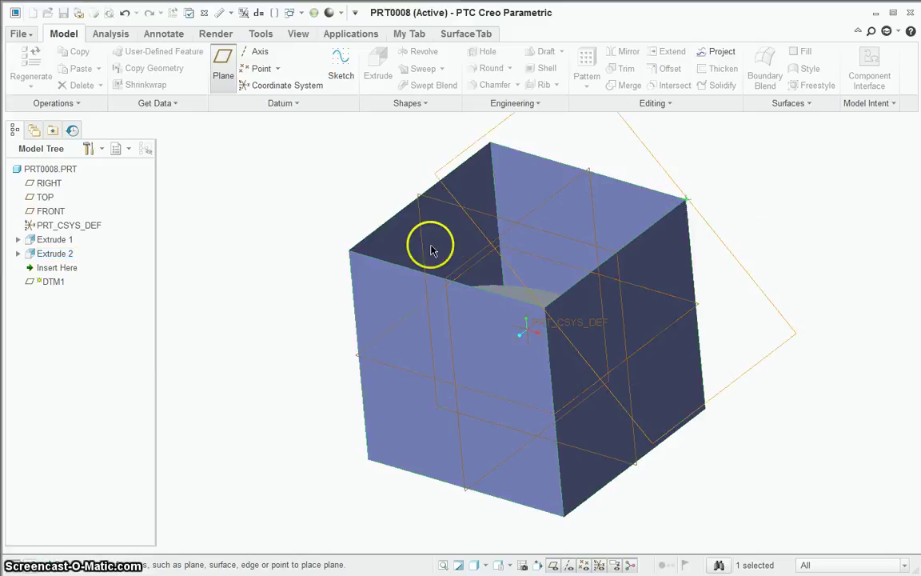
{"action": "left_click", "coordinate": [349, 253], "text": "ctrl"}
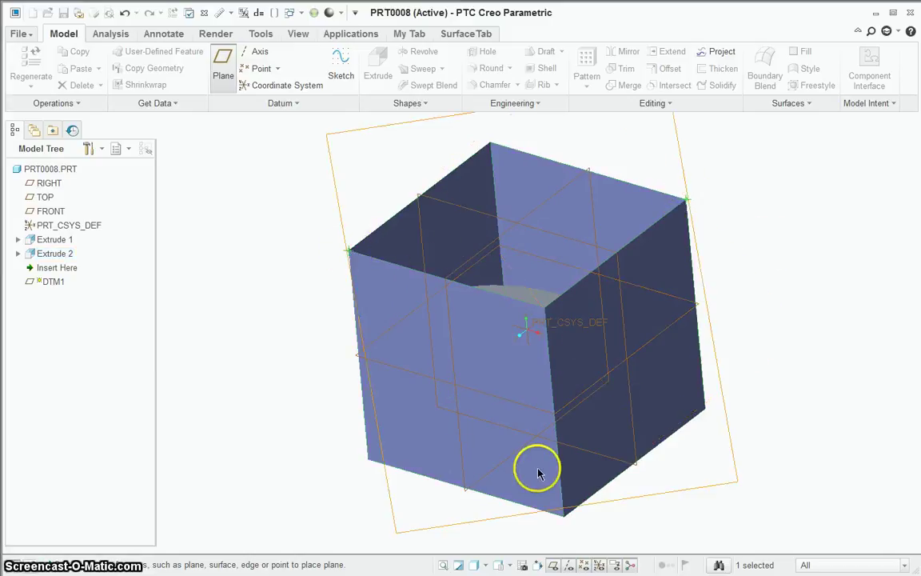
{"action": "left_click", "coordinate": [565, 516], "text": "ctrl"}
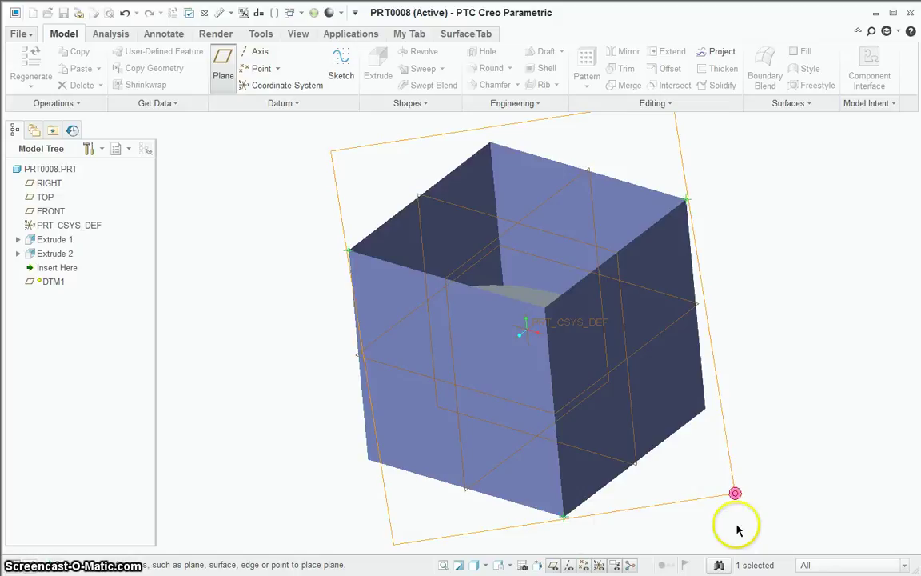
{"action": "mouse_move", "coordinate": [818, 473]}
{"action": "middle_mouse_down"}
{"action": "mouse_move", "coordinate": [787, 448]}
{"action": "mouse_move", "coordinate": [719, 507]}
{"action": "middle_mouse_up"}
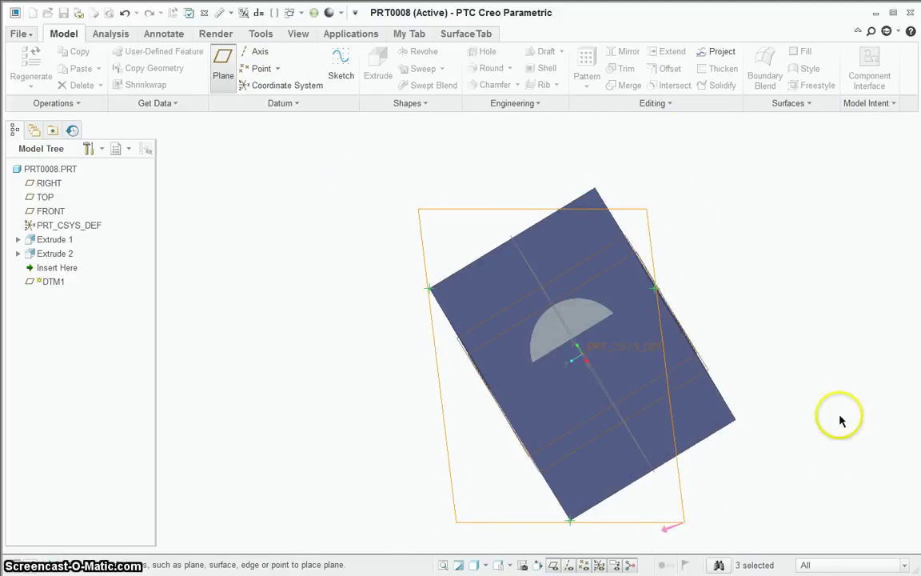
{"action": "key", "text": "Return"}
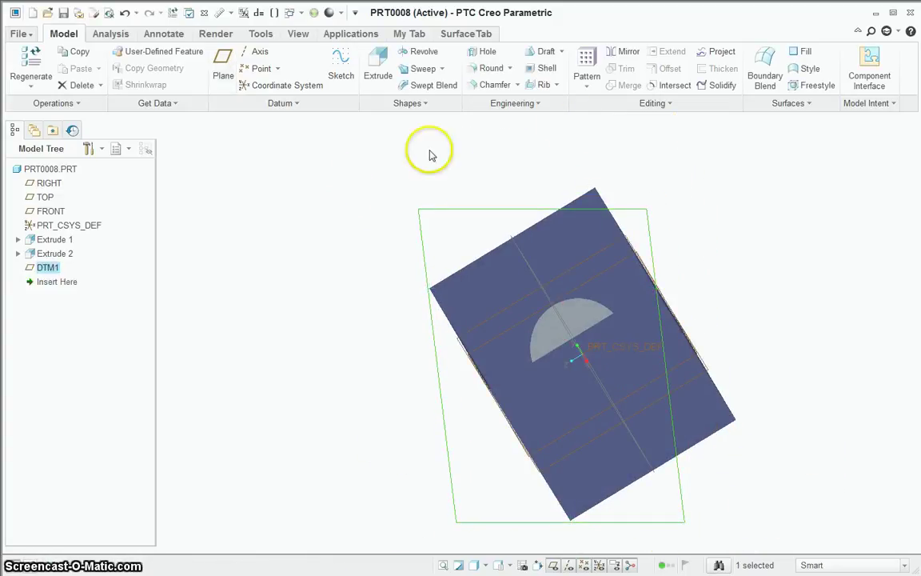
Create datum plane DTM2 through the cube's right edge and a far corner, flipping its direction
{"action": "left_click", "coordinate": [222, 62]}
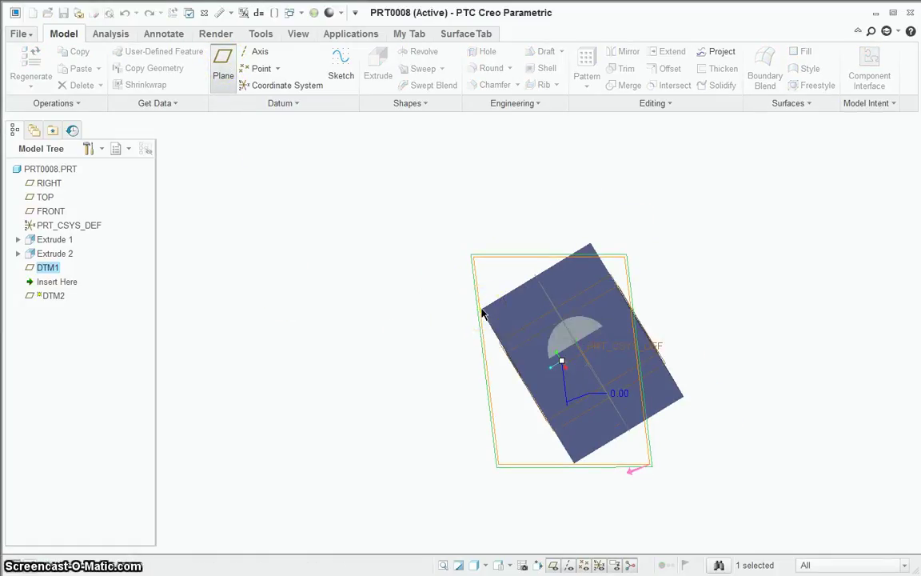
{"action": "left_click", "coordinate": [621, 312], "text": "ctrl"}
{"action": "scroll", "coordinate": [631, 316], "scroll_direction": "up", "scroll_amount": 5}
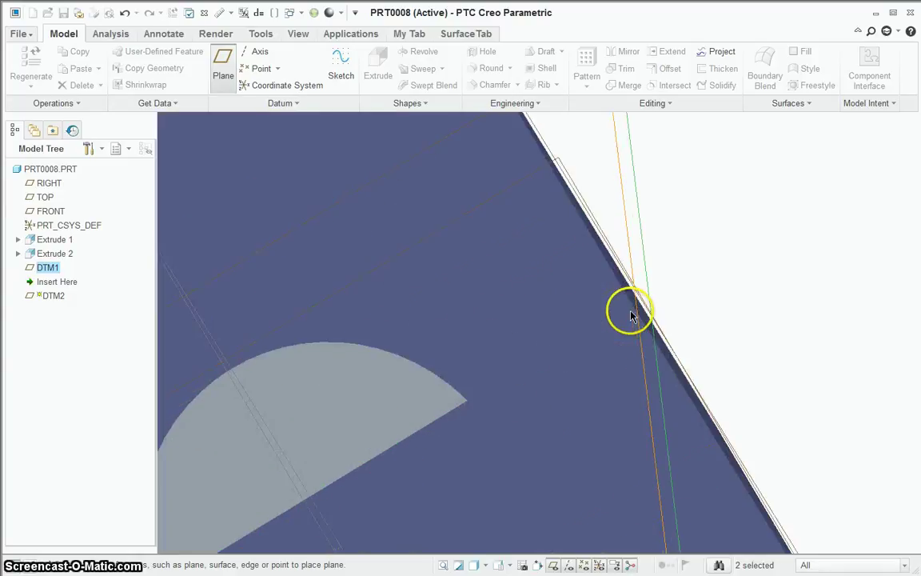
{"action": "middle_click_drag", "start_coordinate": [723, 241], "coordinate": [730, 240]}
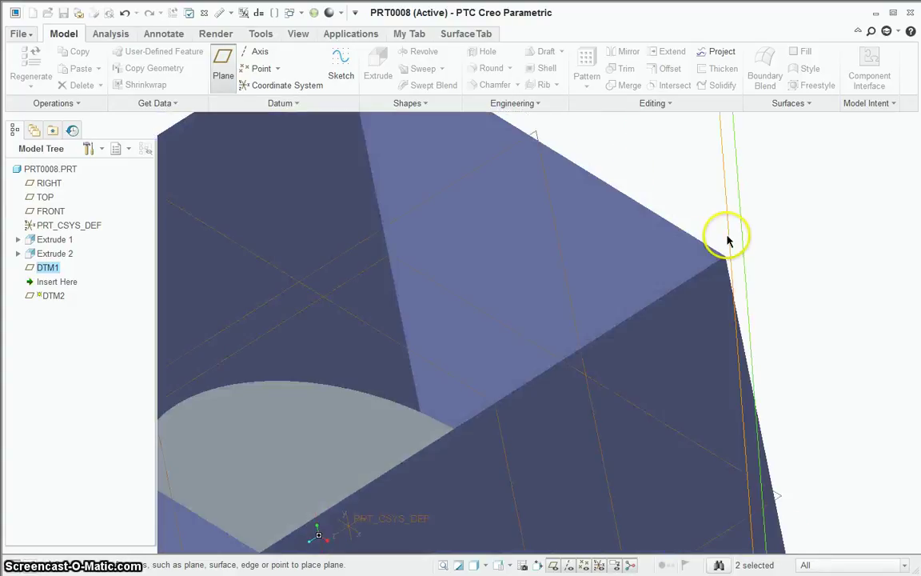
{"action": "left_click", "coordinate": [725, 260], "text": "ctrl"}
{"action": "scroll", "coordinate": [753, 290], "scroll_direction": "down", "scroll_amount": 5}
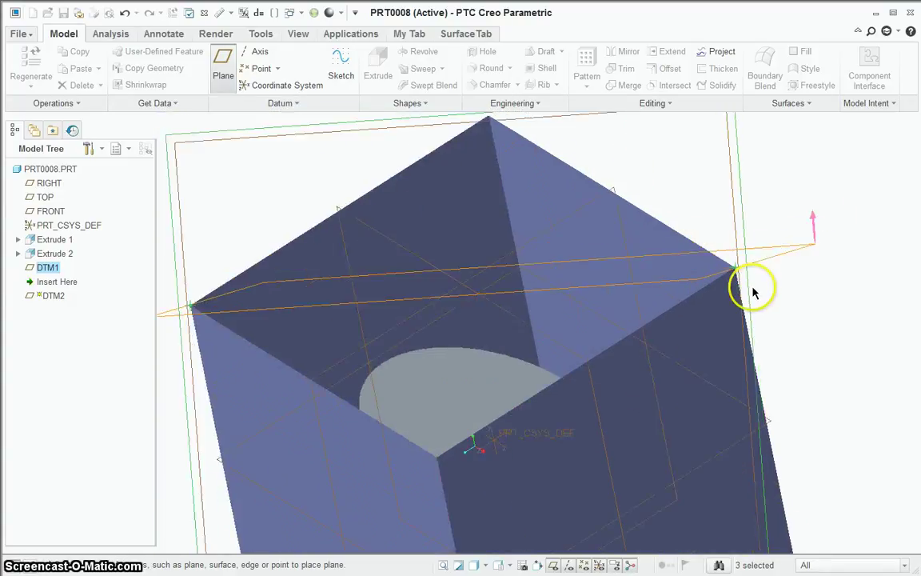
{"action": "left_click", "coordinate": [784, 242]}
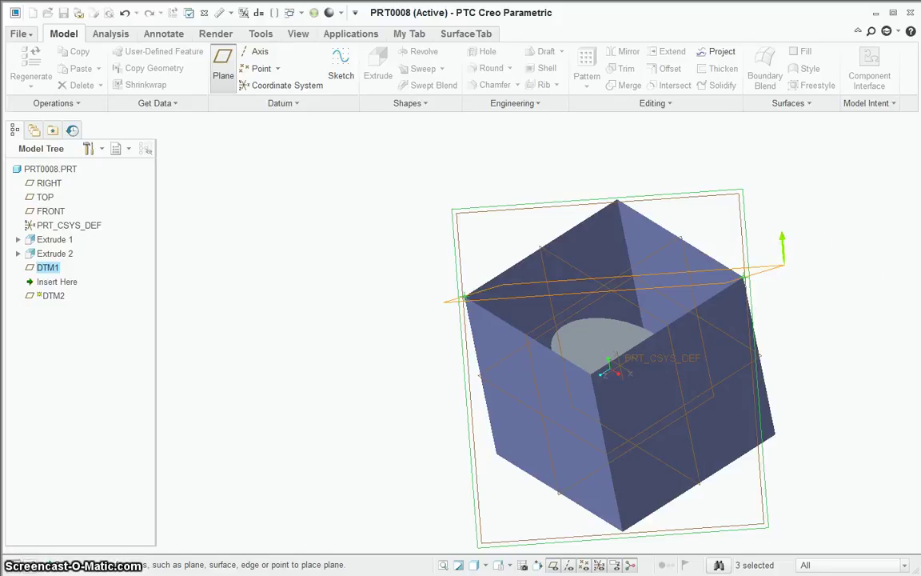
{"action": "middle_click", "coordinate": [523, 220]}
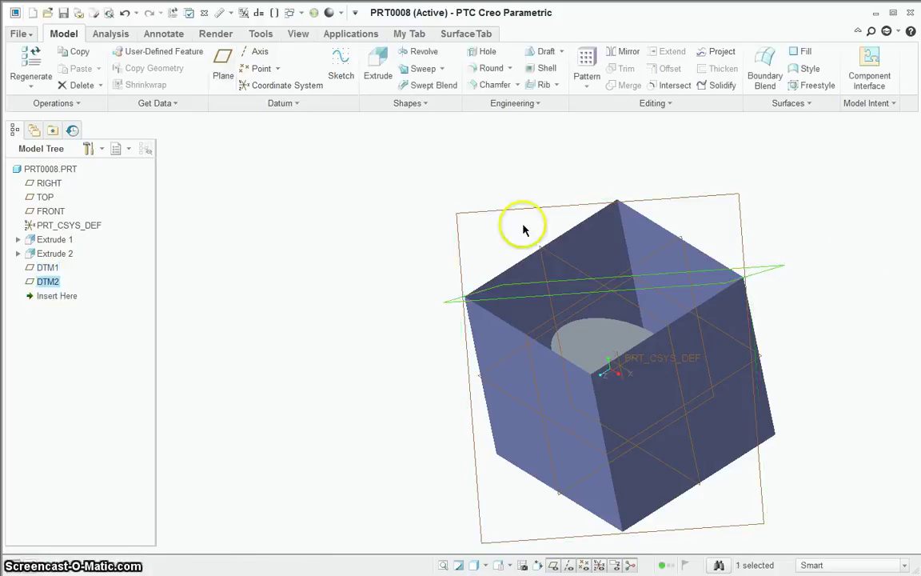
Reorient the view by reference with DTM1 as Front and DTM2 as Top
{"action": "left_click", "coordinate": [256, 264]}
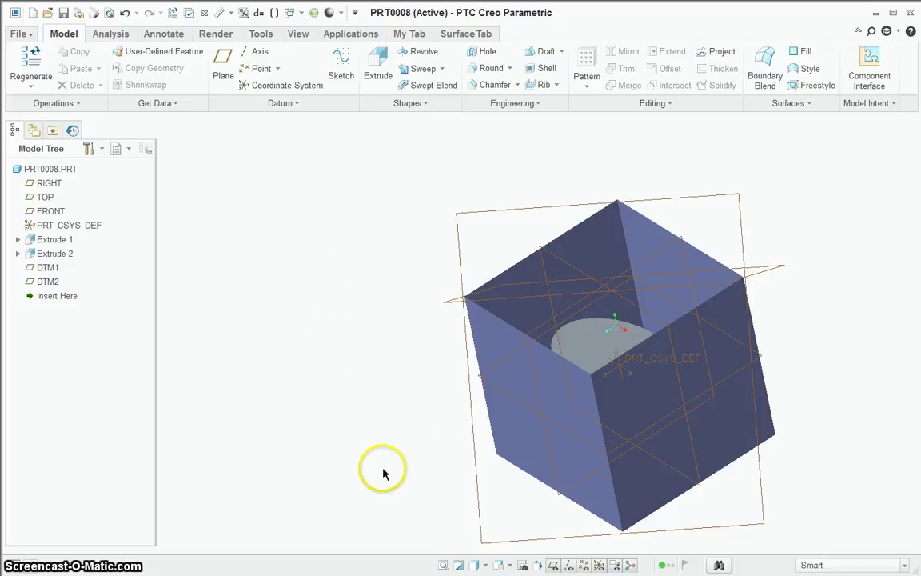
{"action": "left_click", "coordinate": [509, 566]}
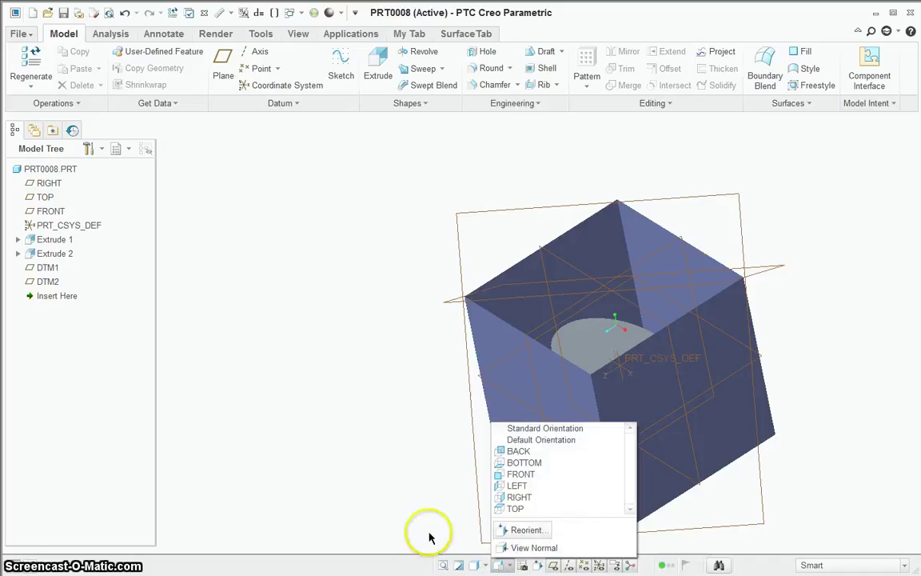
{"action": "left_click", "coordinate": [516, 529]}
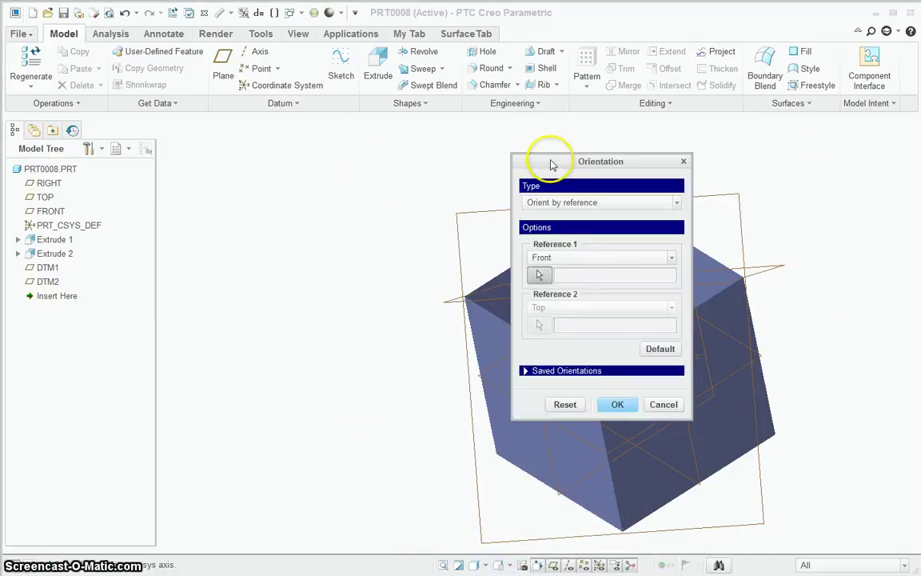
{"action": "left_click_drag", "start_coordinate": [551, 160], "coordinate": [237, 169]}
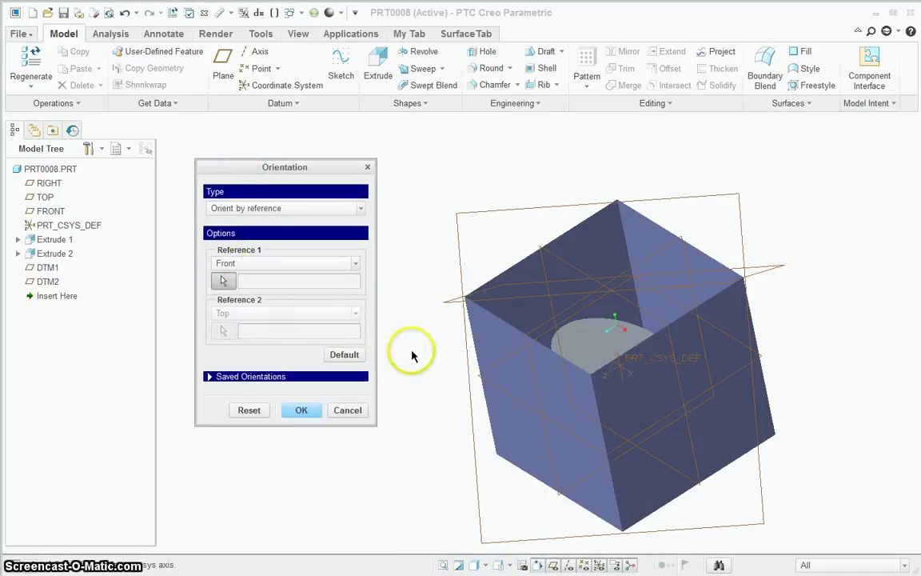
{"action": "left_click", "coordinate": [472, 403]}
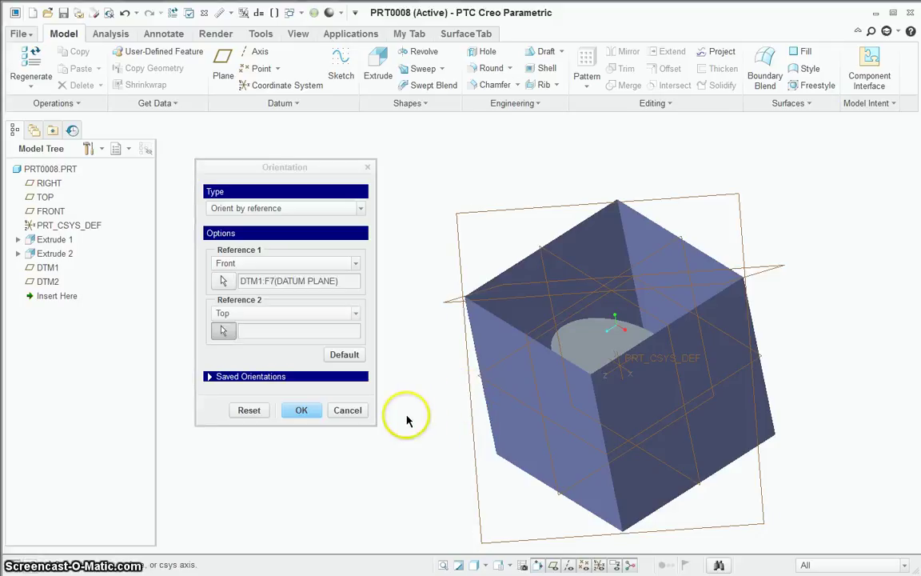
{"action": "left_click", "coordinate": [774, 268]}
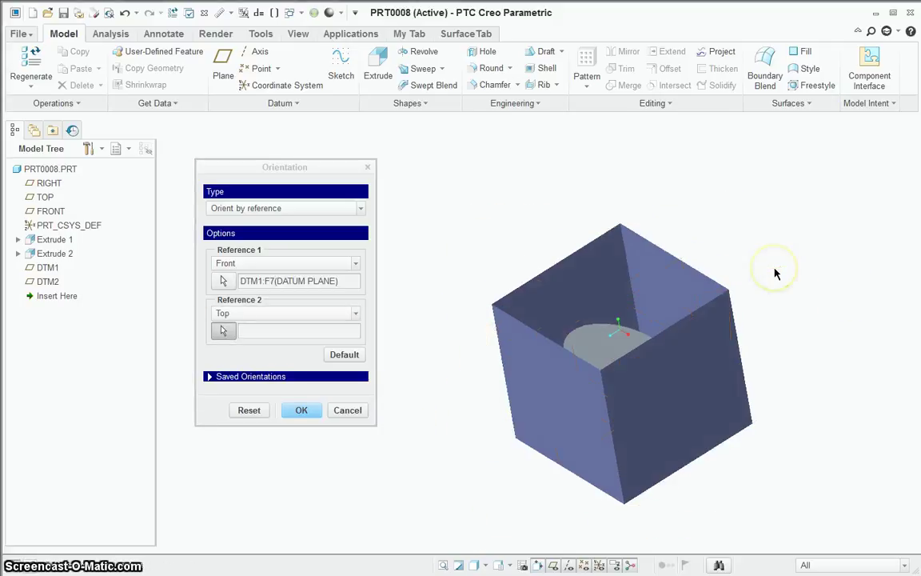
{"action": "left_click", "coordinate": [297, 408]}
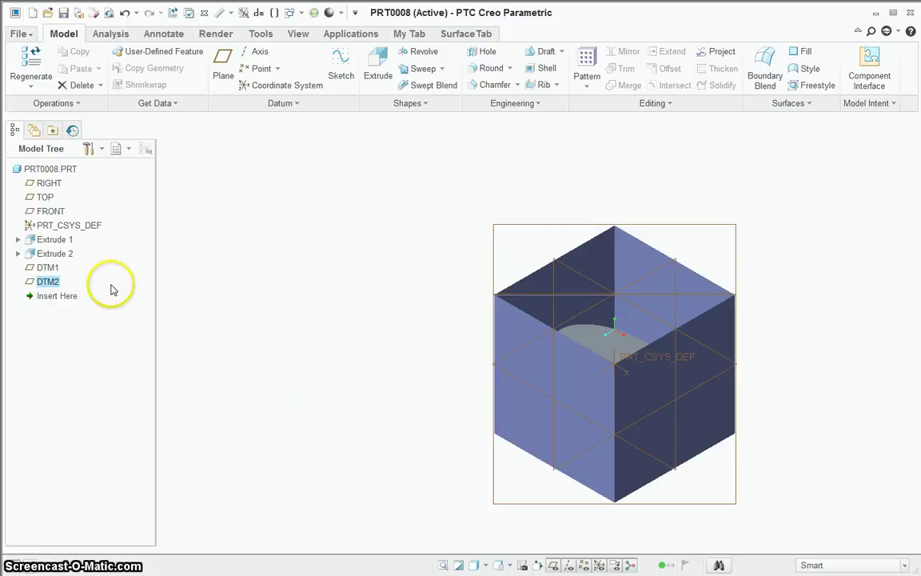
Delete Extrude 2, DTM1 and DTM2 from the model tree
{"action": "left_click", "coordinate": [66, 254]}
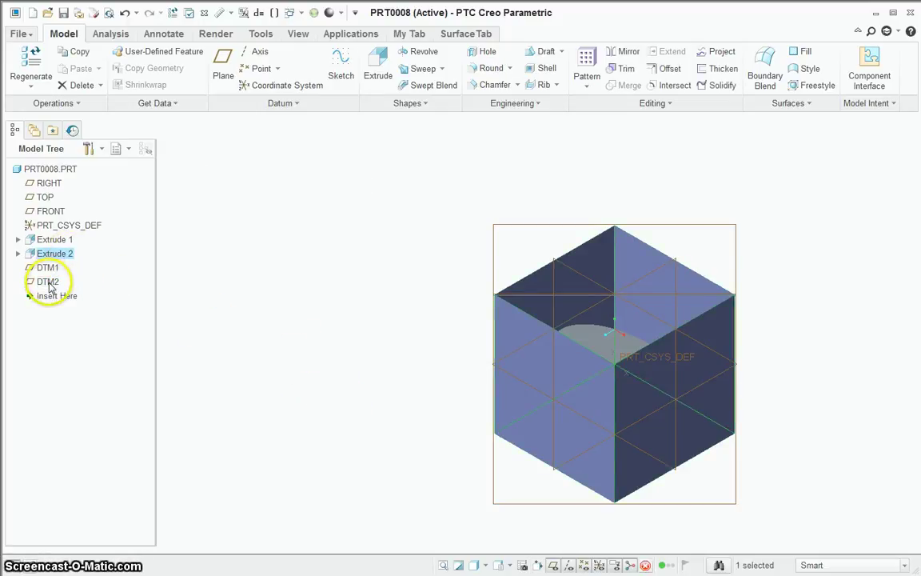
{"action": "left_click", "coordinate": [49, 285], "text": "shift"}
{"action": "right_click", "coordinate": [51, 284]}
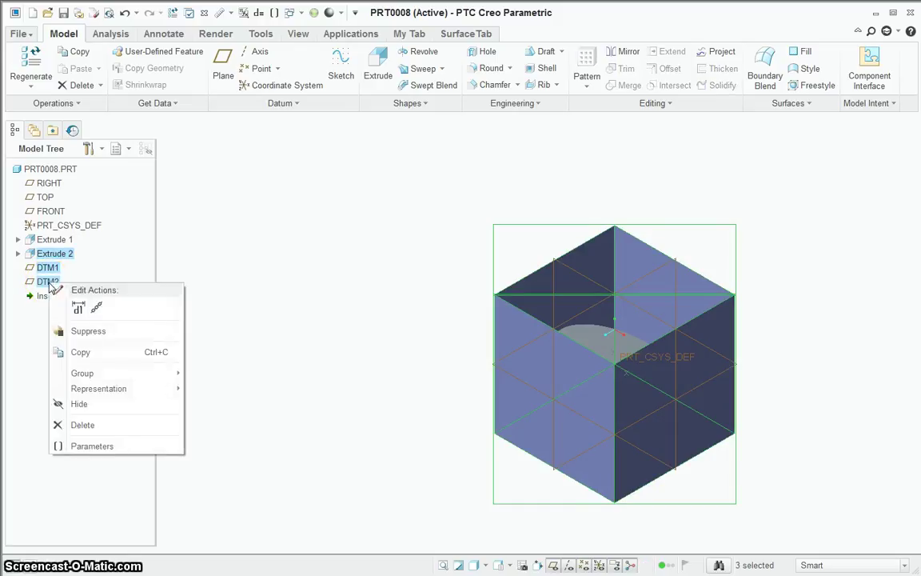
{"action": "left_click", "coordinate": [102, 424]}
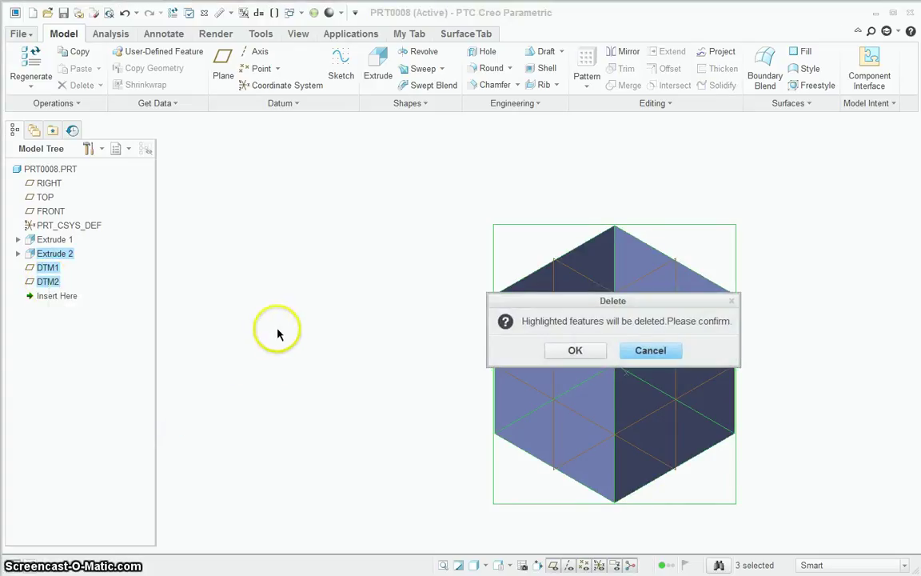
{"action": "left_click", "coordinate": [576, 352]}
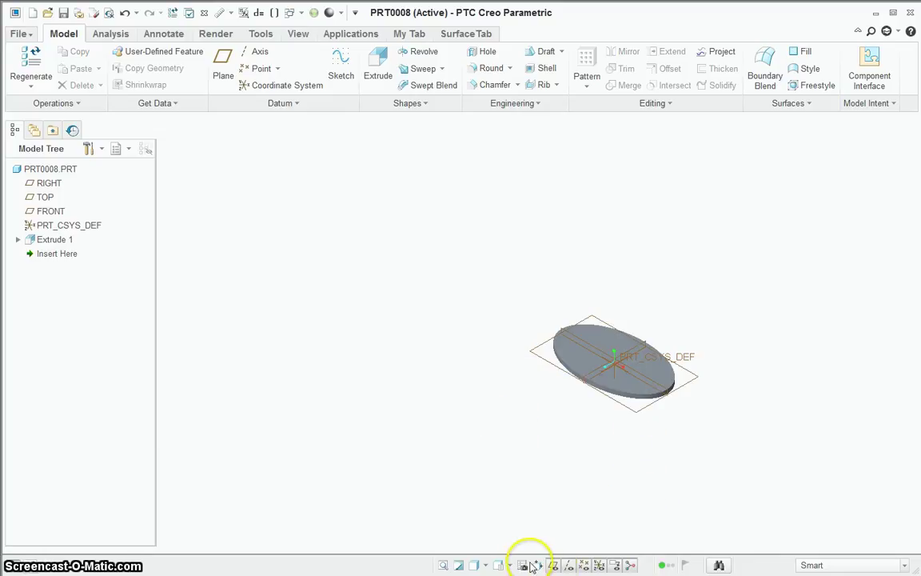
Refit the elliptical plate to fill the view
{"action": "left_click", "coordinate": [497, 564]}
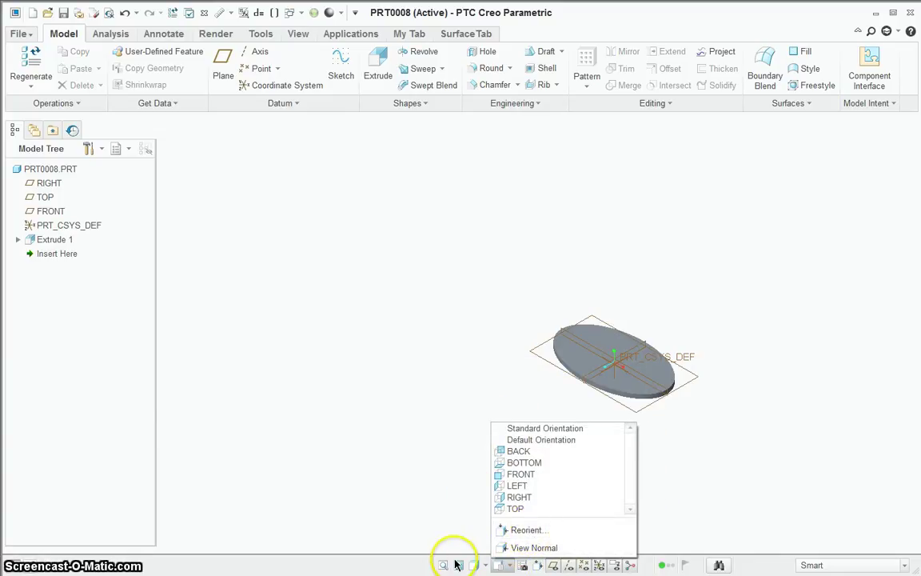
{"action": "left_click", "coordinate": [406, 454]}
{"action": "left_click", "coordinate": [443, 565]}
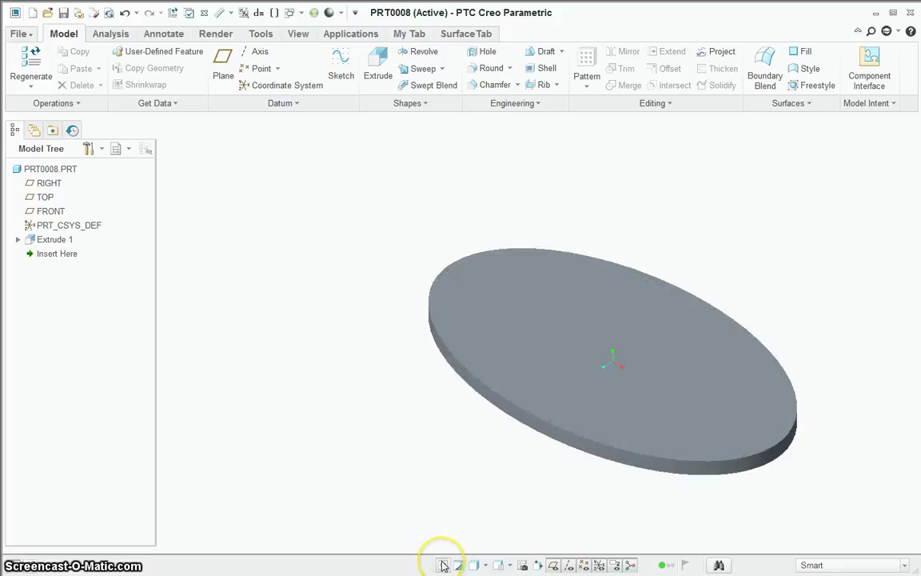
Save the current view orientation under the name DWG_ISO
{"action": "left_click", "coordinate": [507, 566]}
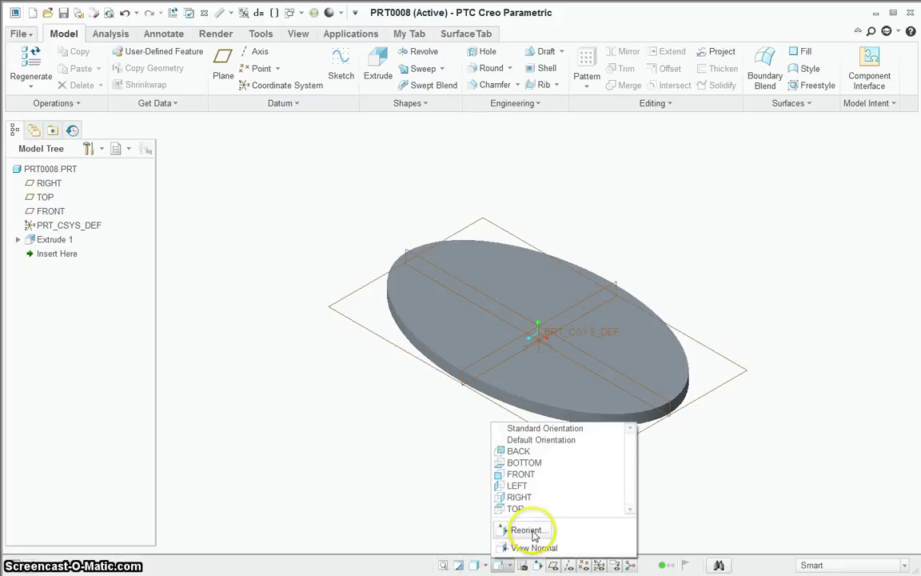
{"action": "left_click", "coordinate": [535, 532]}
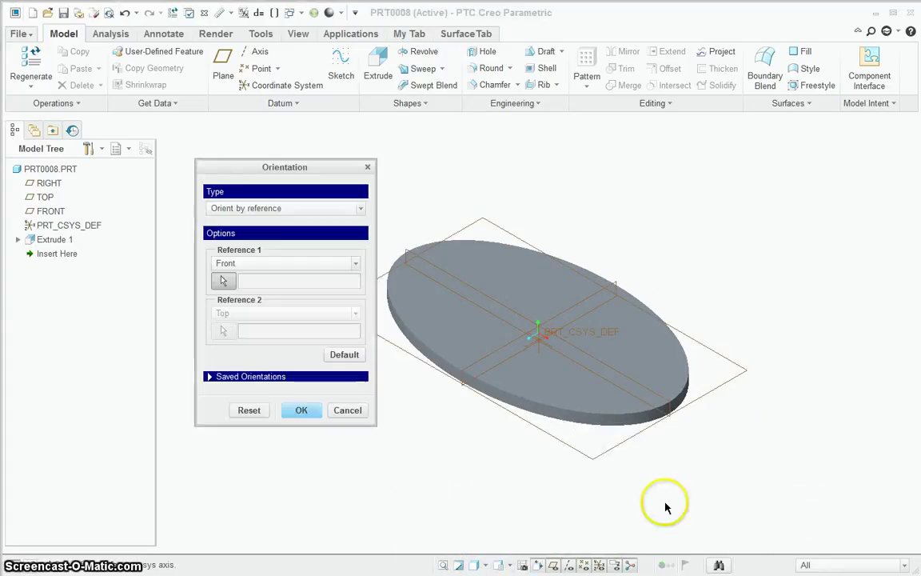
{"action": "left_click", "coordinate": [212, 376]}
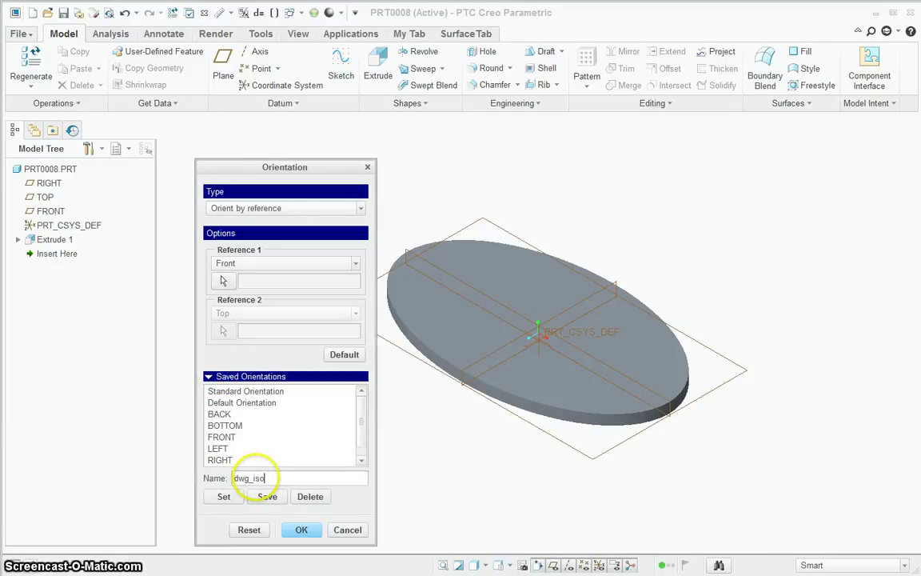
{"action": "left_click", "coordinate": [269, 497]}
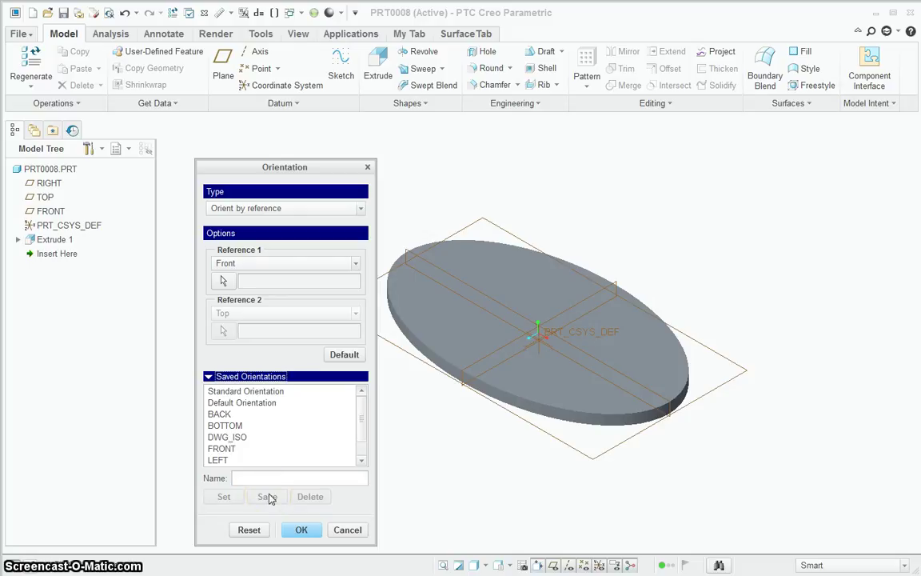
{"action": "left_click", "coordinate": [304, 530]}
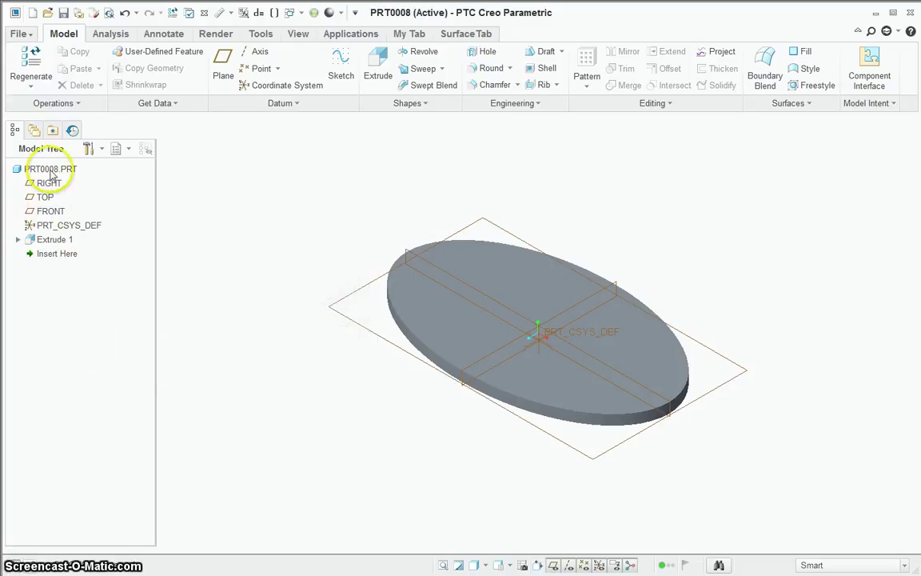
Reopen the Reorient view settings from the saved orientations list
{"action": "left_click", "coordinate": [280, 394]}
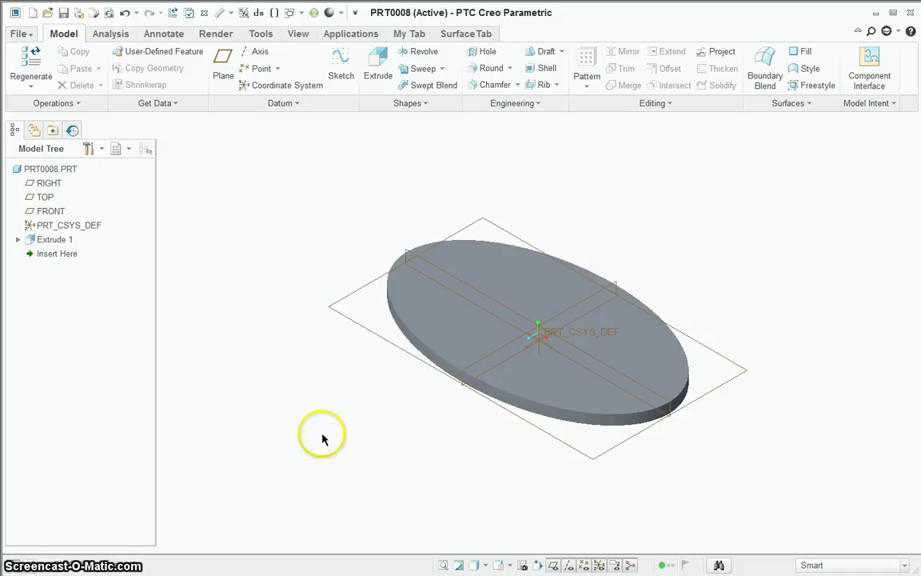
{"action": "left_click", "coordinate": [502, 568]}
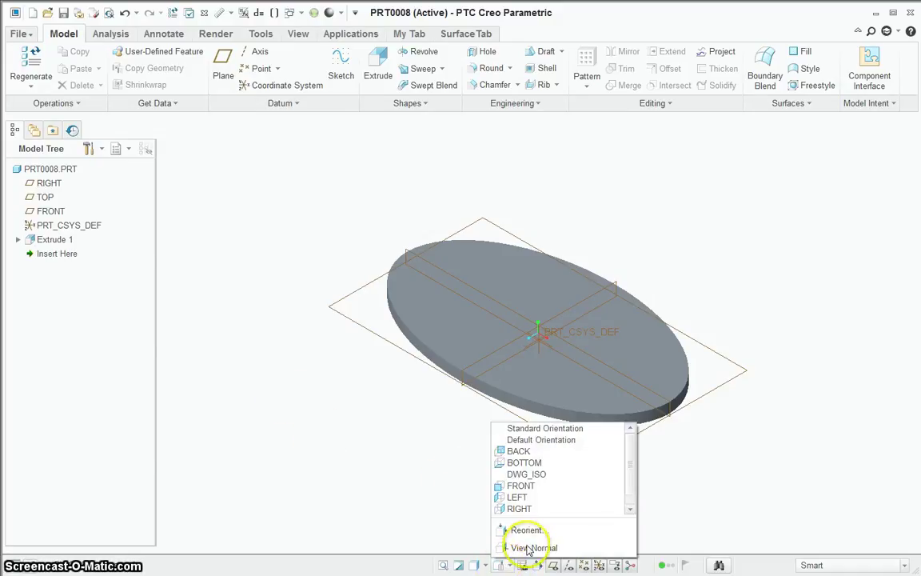
{"action": "left_click", "coordinate": [539, 531]}
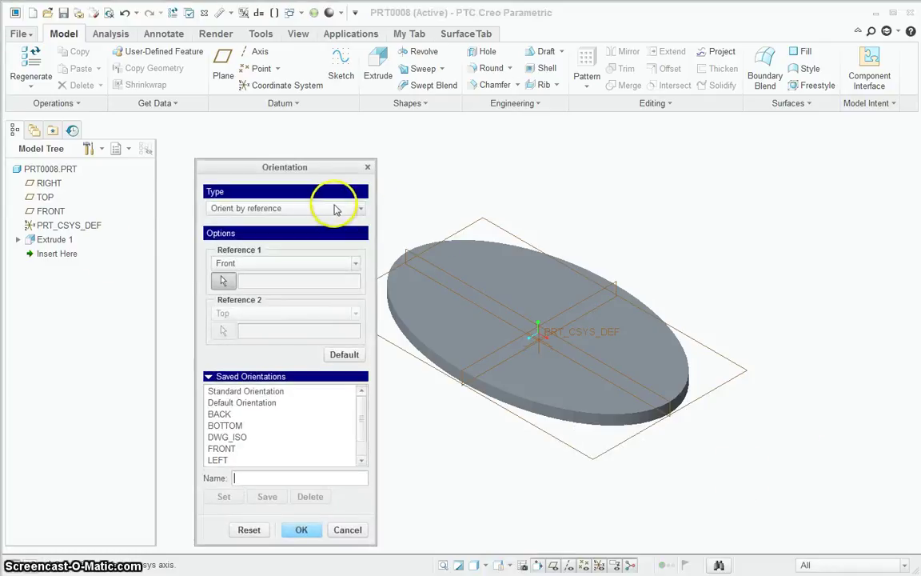
Switch to Dynamic orient with axis spin, setting the Y and Z spins to -180°
{"action": "left_click", "coordinate": [360, 209]}
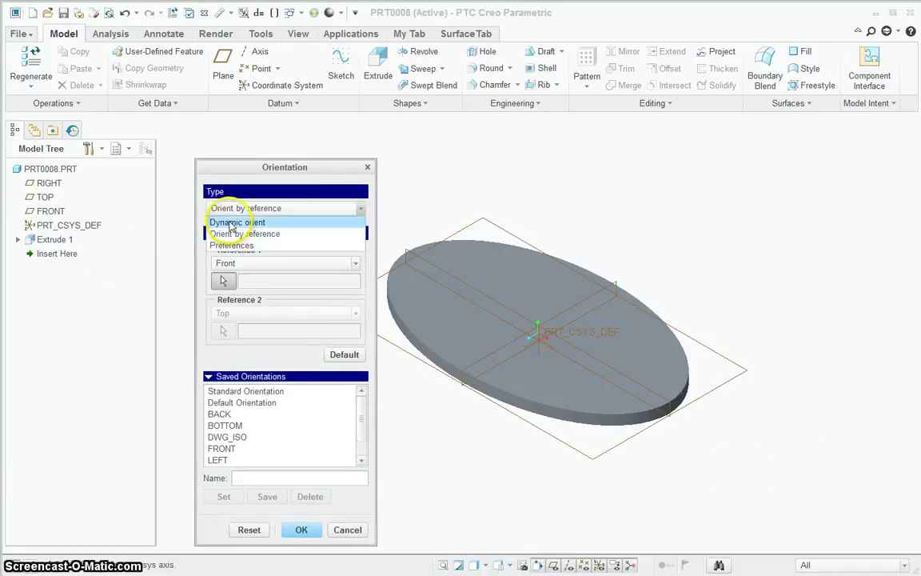
{"action": "left_click", "coordinate": [234, 222]}
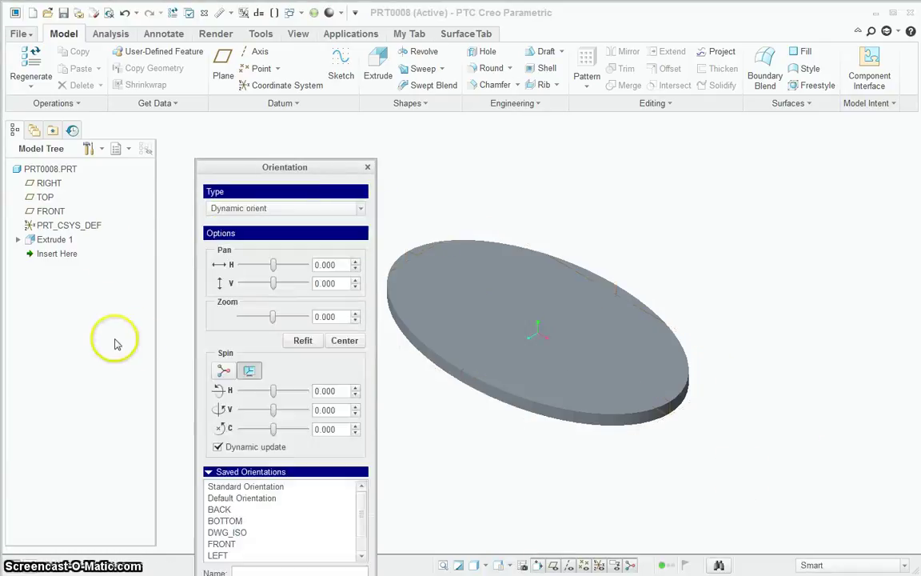
{"action": "left_click", "coordinate": [223, 370]}
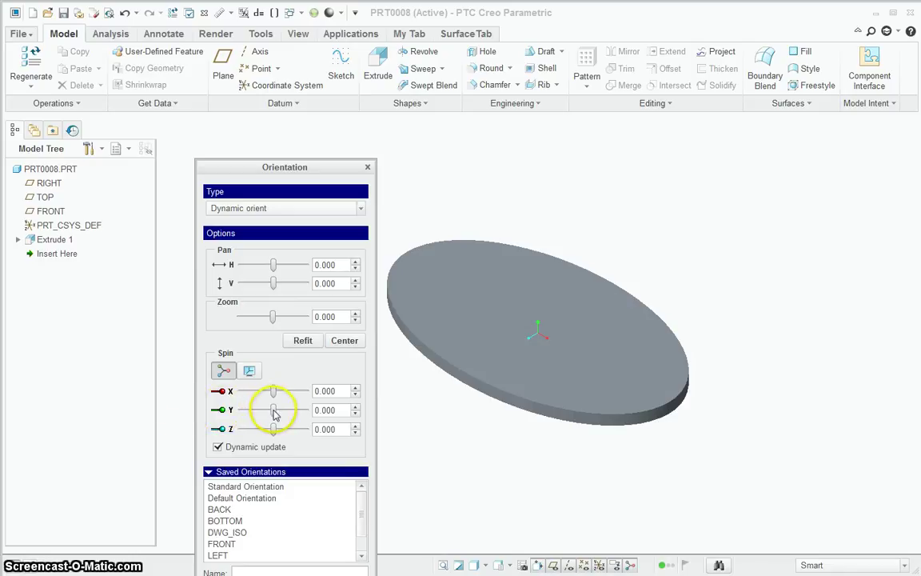
{"action": "mouse_move", "coordinate": [278, 411]}
{"action": "left_mouse_down"}
{"action": "mouse_move", "coordinate": [225, 409]}
{"action": "mouse_move", "coordinate": [270, 416]}
{"action": "left_mouse_up"}
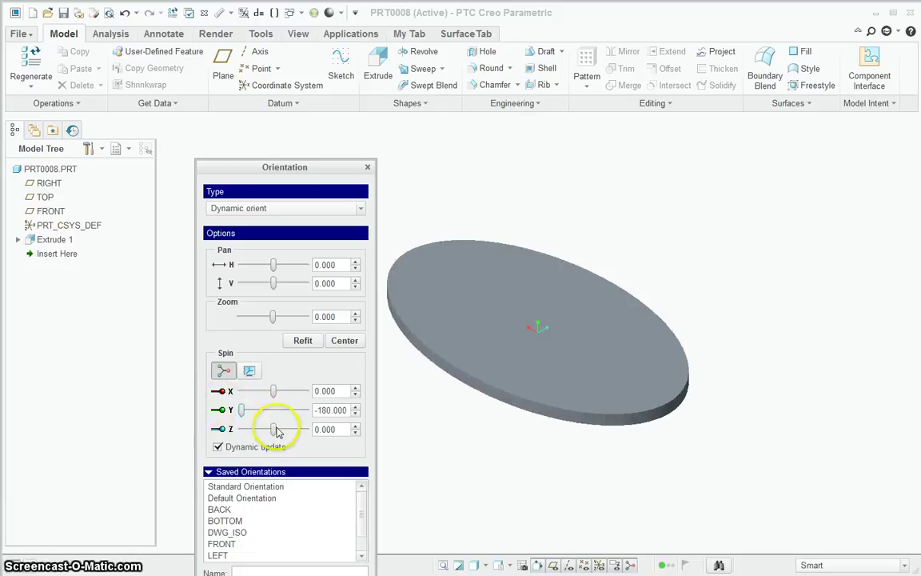
{"action": "left_click_drag", "start_coordinate": [274, 431], "coordinate": [207, 436]}
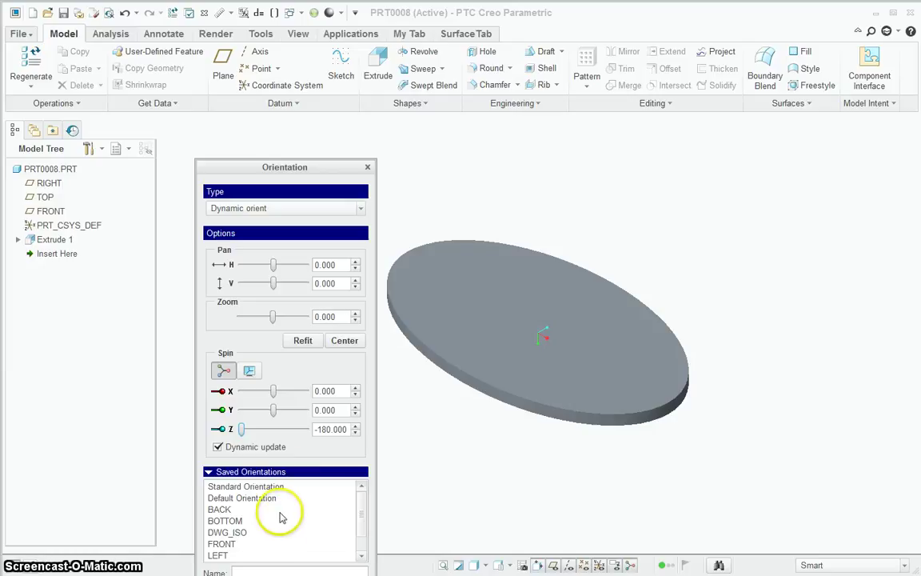
{"action": "left_click_drag", "start_coordinate": [302, 170], "coordinate": [270, 72]}
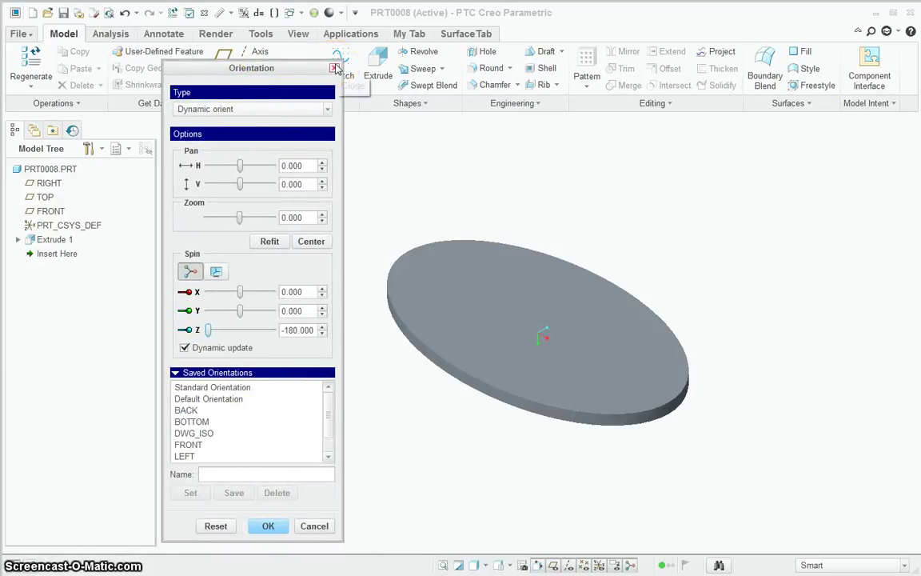
Close the Orientation dialog, turn on datum plane display, and zoom in on the plate
{"action": "left_click", "coordinate": [334, 68]}
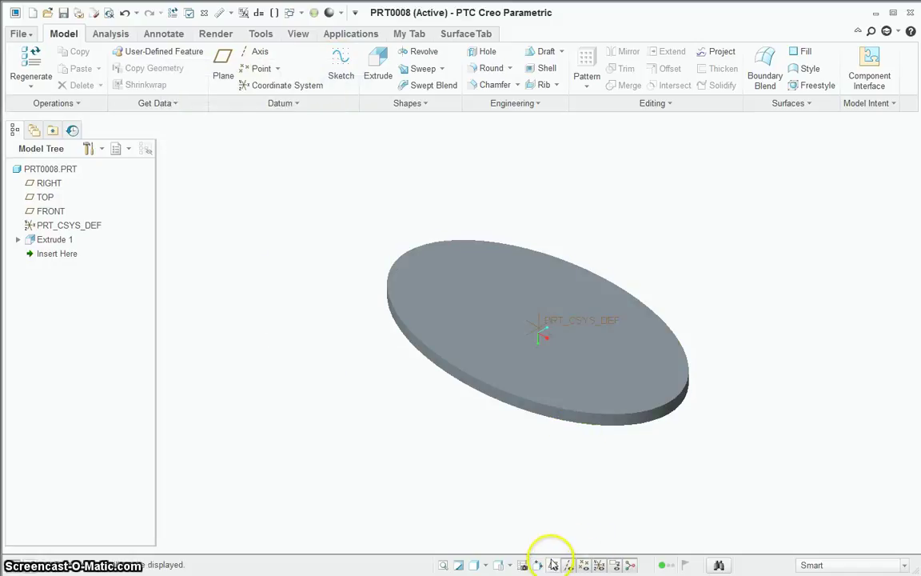
{"action": "left_click", "coordinate": [554, 565]}
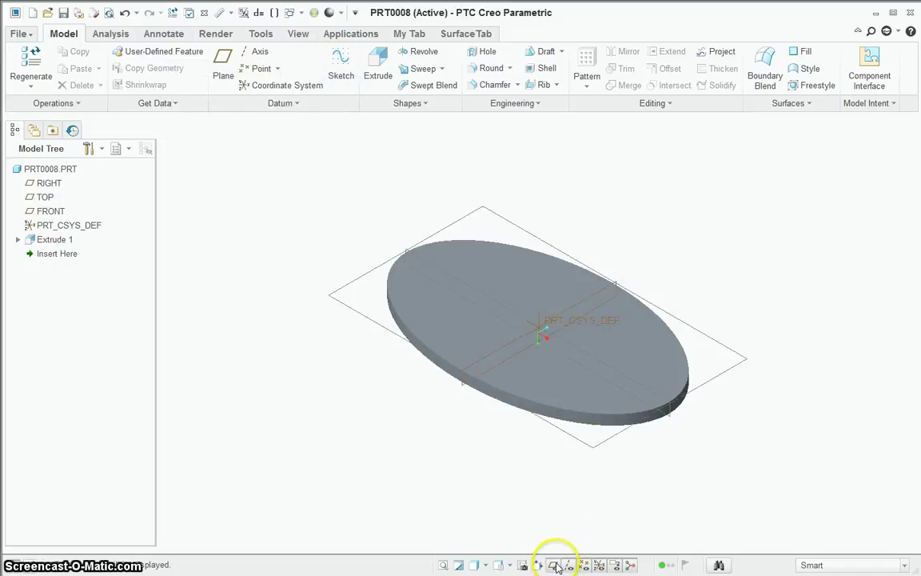
{"action": "scroll", "coordinate": [528, 452], "scroll_direction": "up", "scroll_amount": 2}
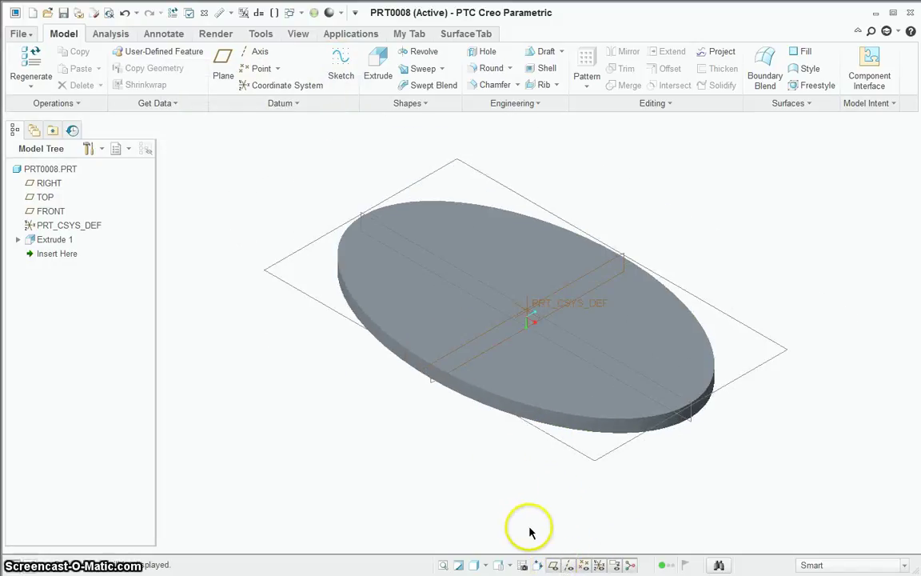